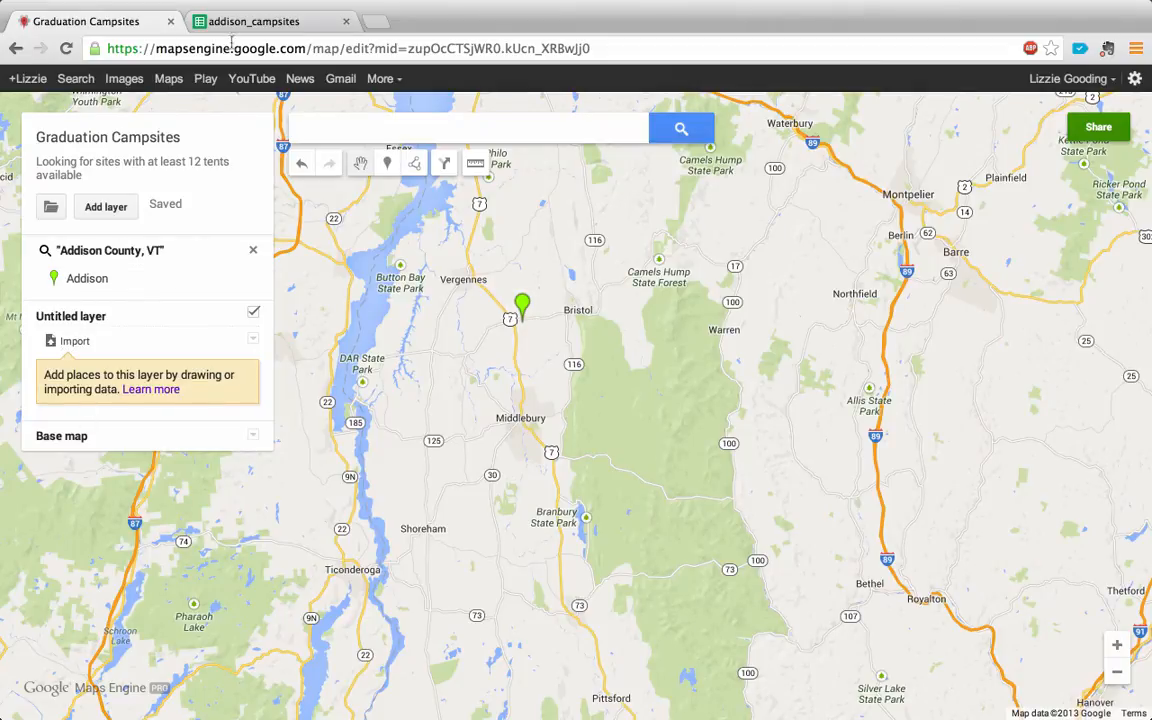
- Check the Graduation Campsites map against the addison_campsites spreadsheet, ending on the spreadsheet
{"action": "left_click", "coordinate": [246, 22]}
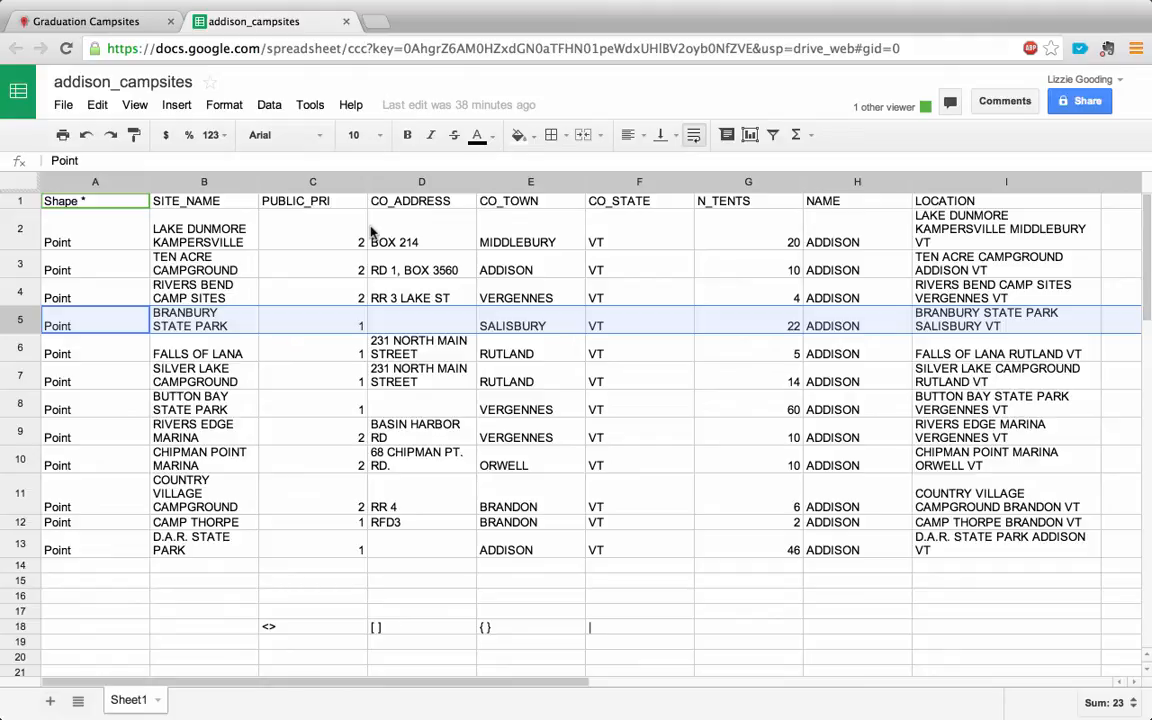
{"action": "left_click", "coordinate": [107, 26]}
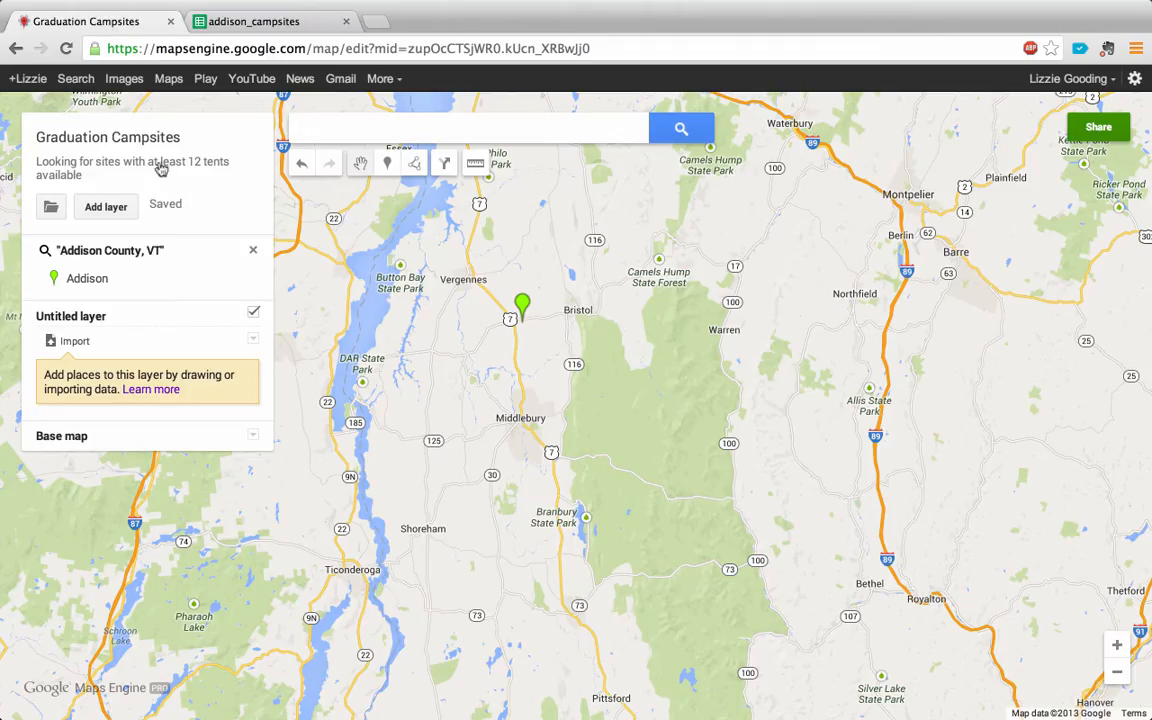
{"action": "left_click", "coordinate": [274, 26]}
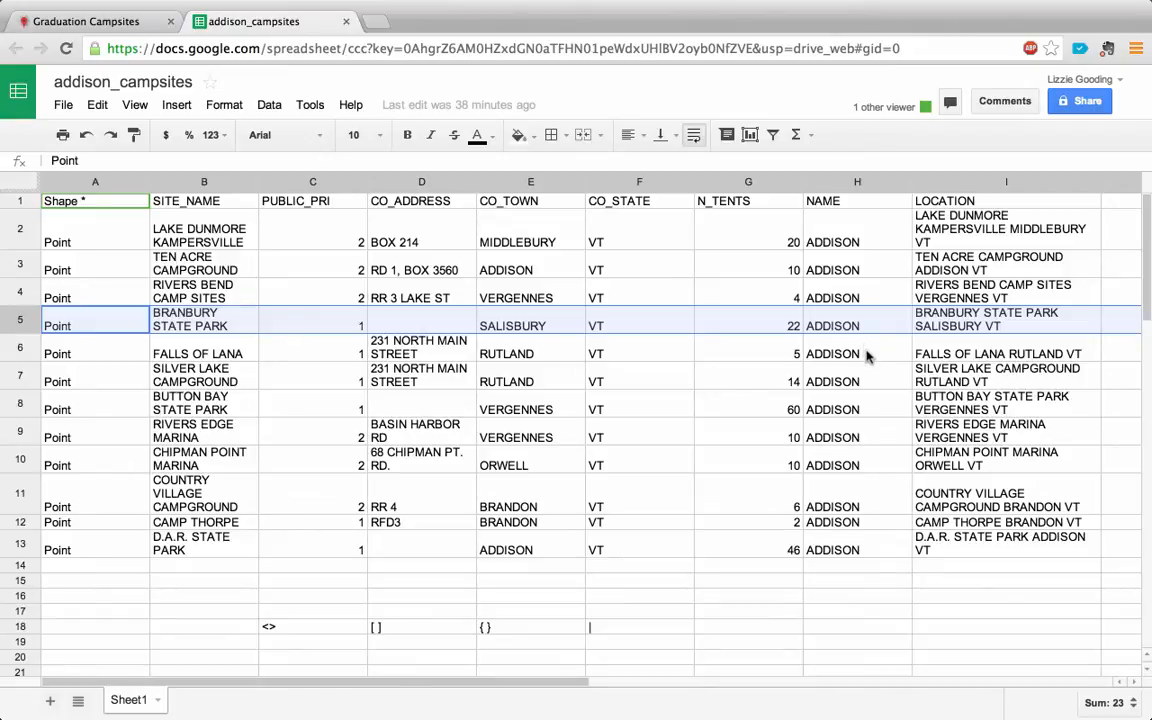
- Examine the header row and go through the campsite records in rows 2 to 8 one by one
{"action": "left_click", "coordinate": [22, 202]}
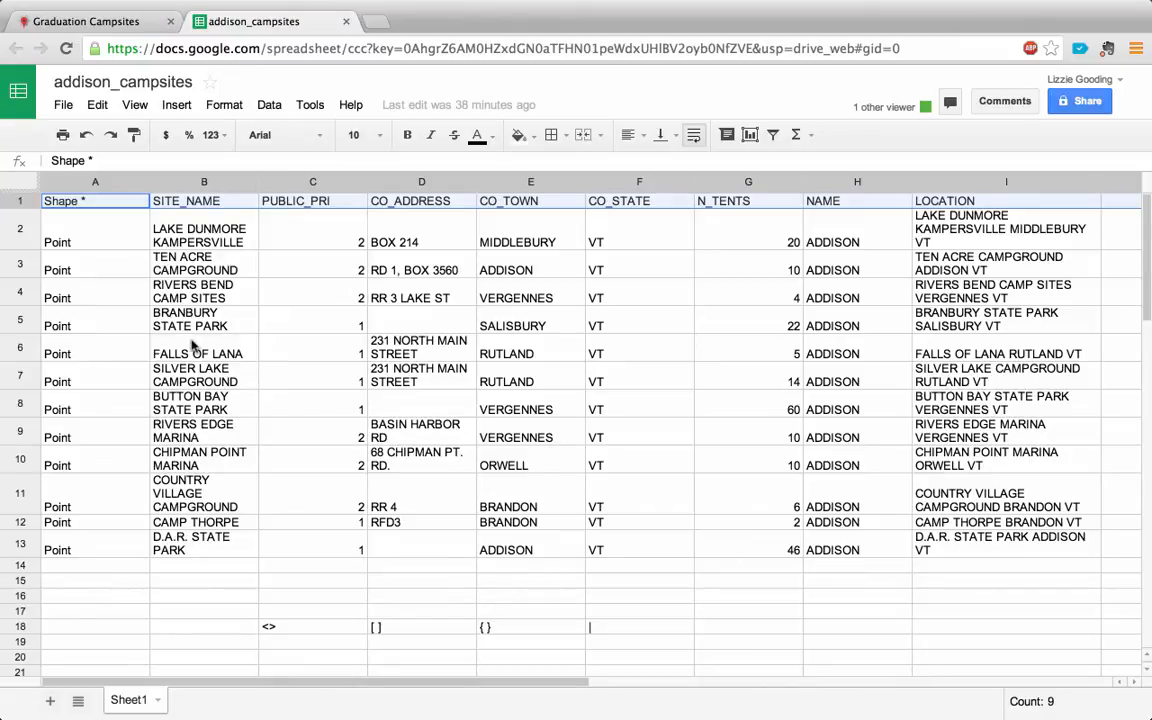
{"action": "left_click", "coordinate": [22, 232]}
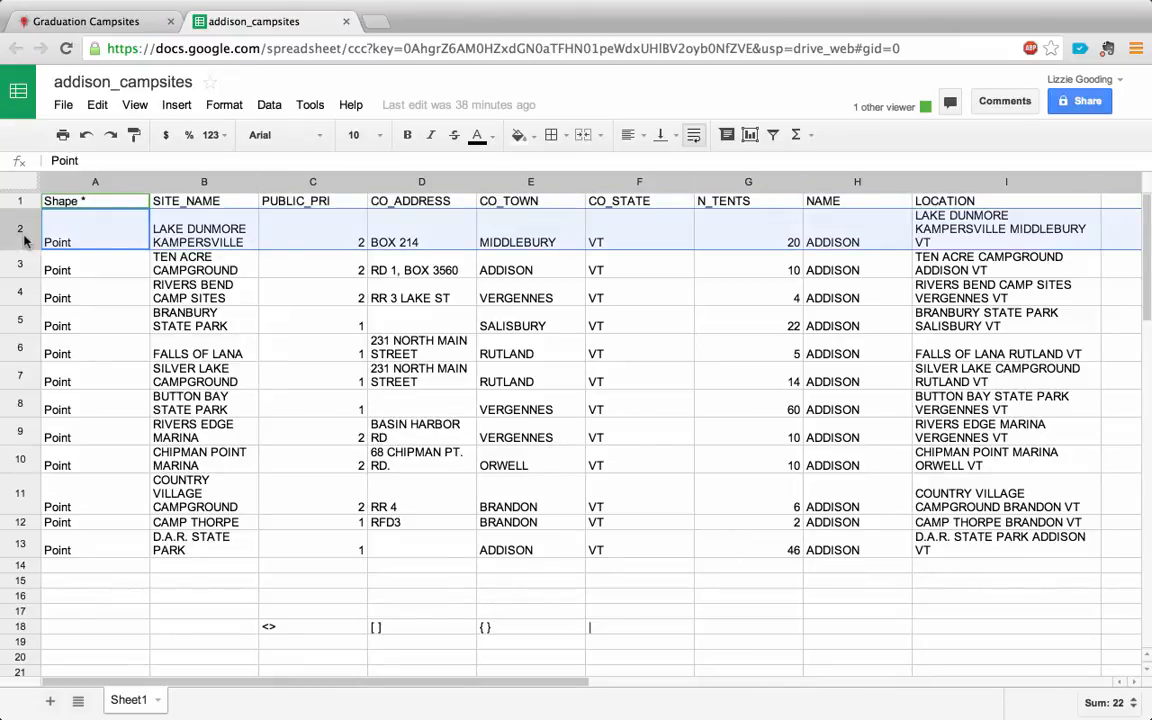
{"action": "left_click", "coordinate": [21, 262]}
{"action": "left_click", "coordinate": [21, 296]}
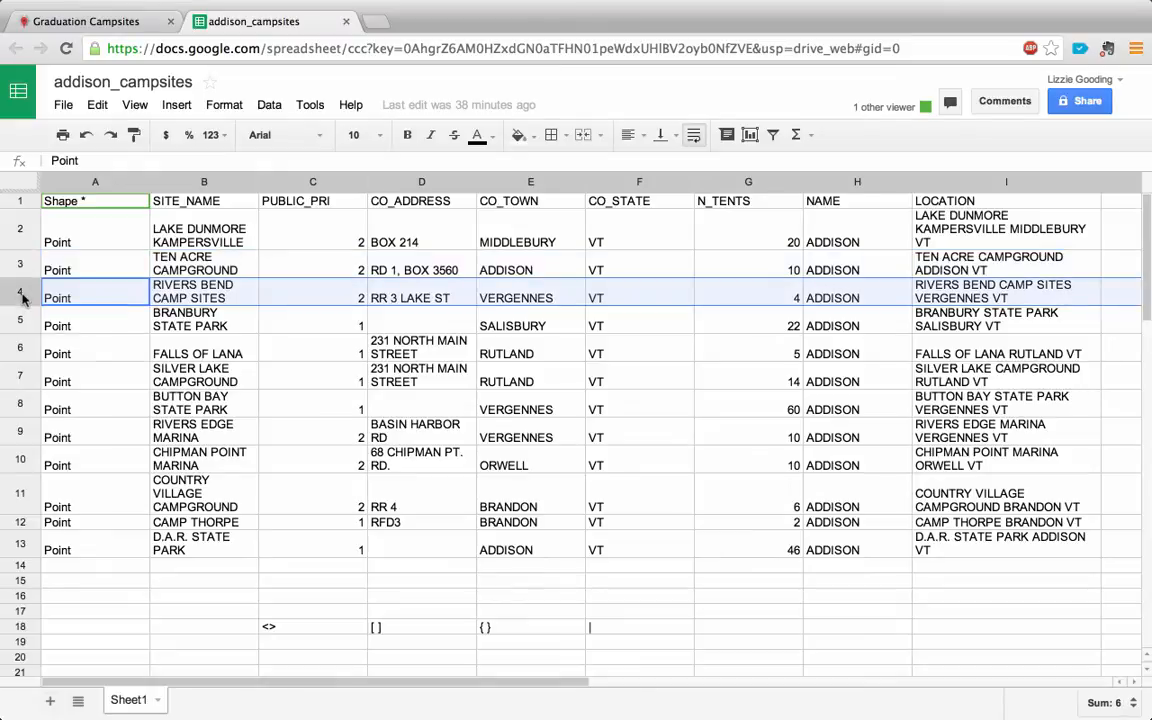
{"action": "left_click", "coordinate": [17, 233]}
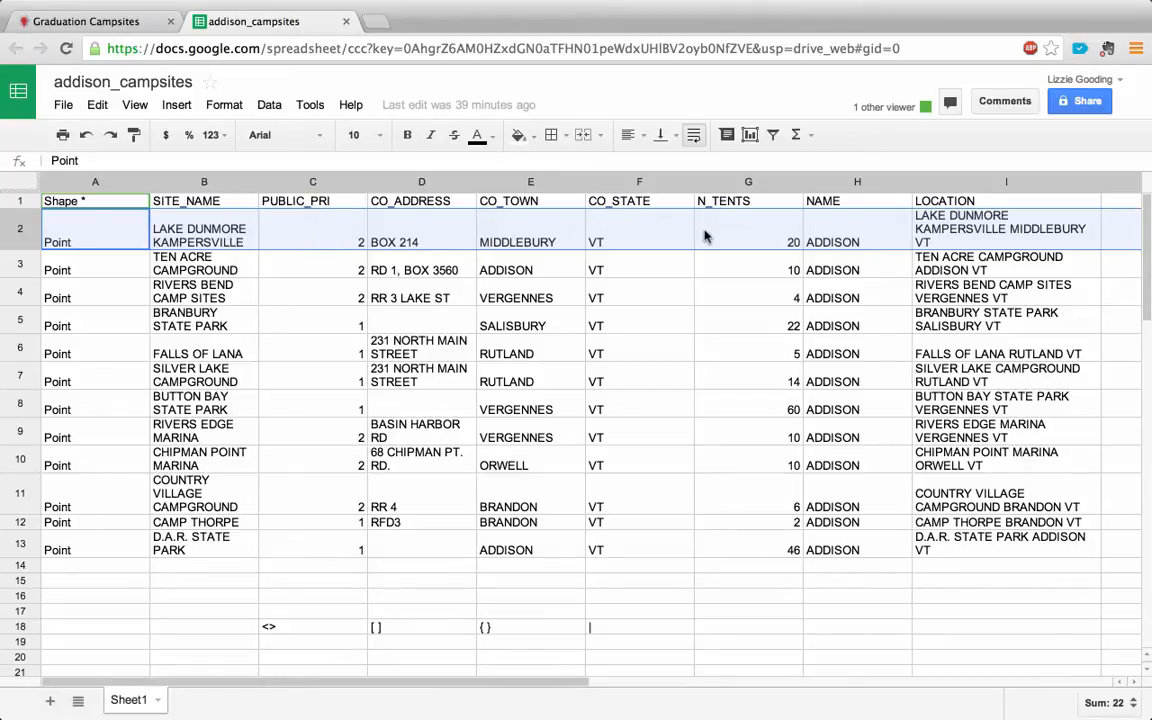
{"action": "left_click", "coordinate": [26, 273]}
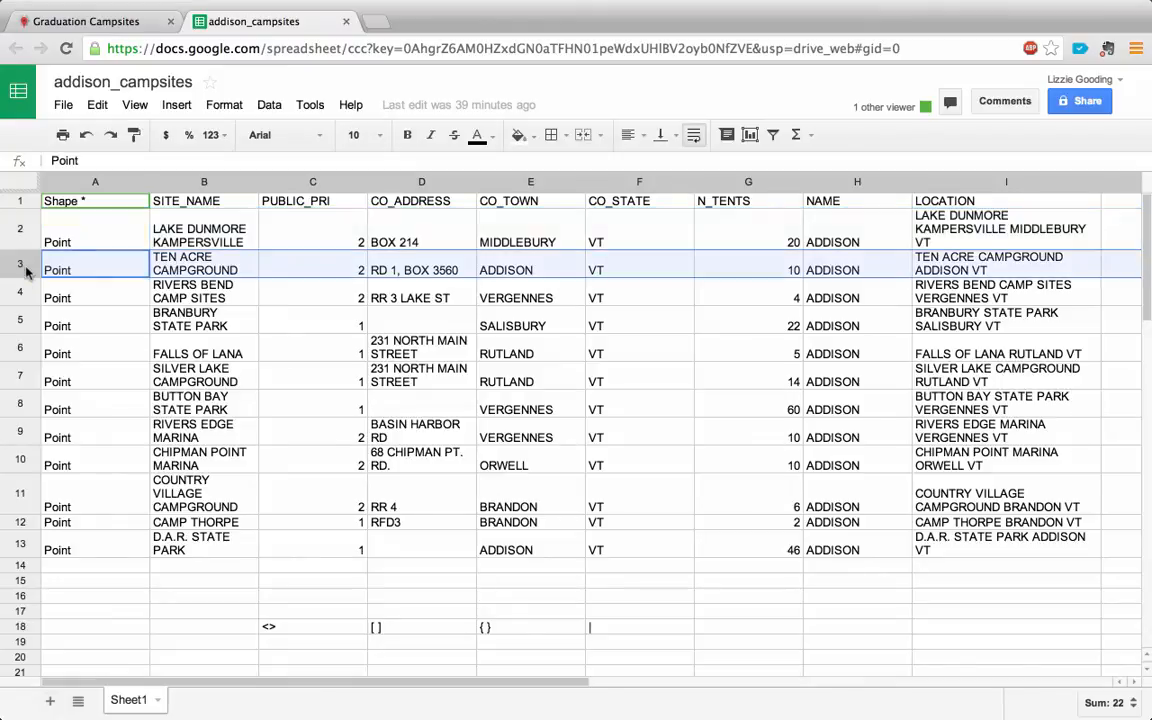
{"action": "left_click", "coordinate": [27, 292]}
{"action": "left_click", "coordinate": [28, 322]}
{"action": "left_click", "coordinate": [27, 346]}
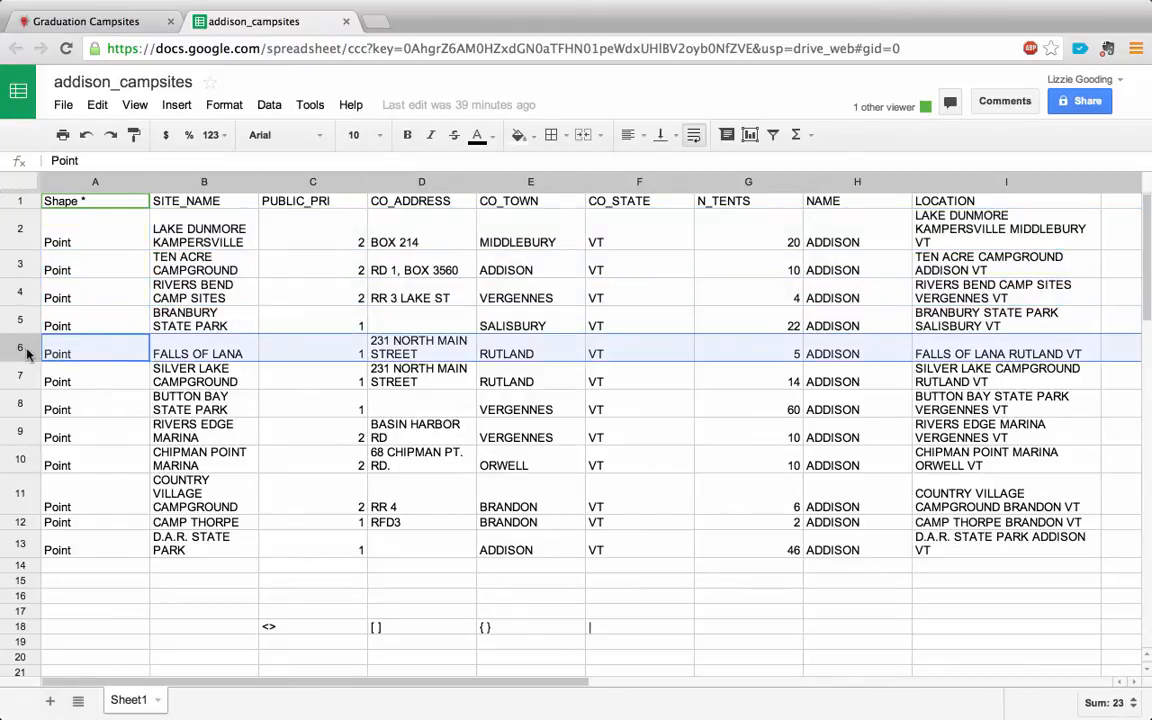
{"action": "left_click", "coordinate": [27, 374]}
{"action": "left_click", "coordinate": [28, 412]}
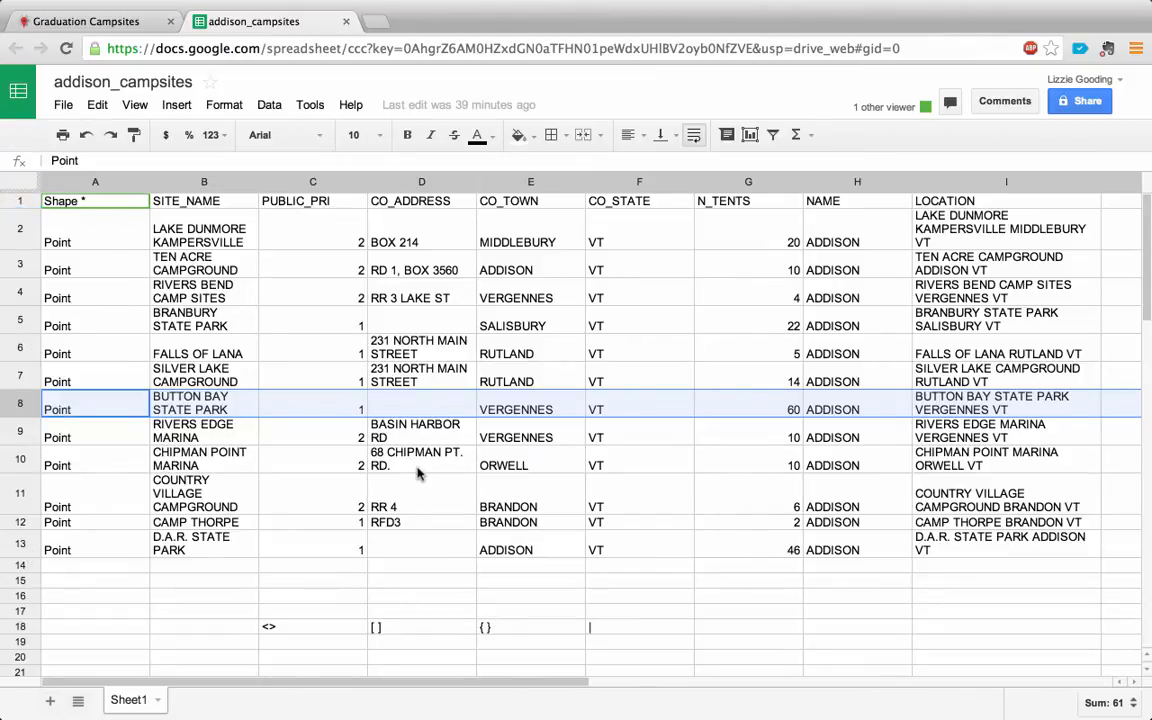
- Review the full block of campsite data from A2 to I13, including its extent across the columns
{"action": "scroll", "coordinate": [418, 474], "scroll_direction": "right", "scroll_amount": 5}
{"action": "scroll", "coordinate": [418, 474], "scroll_direction": "left", "scroll_amount": 5}
{"action": "left_click", "coordinate": [176, 224]}
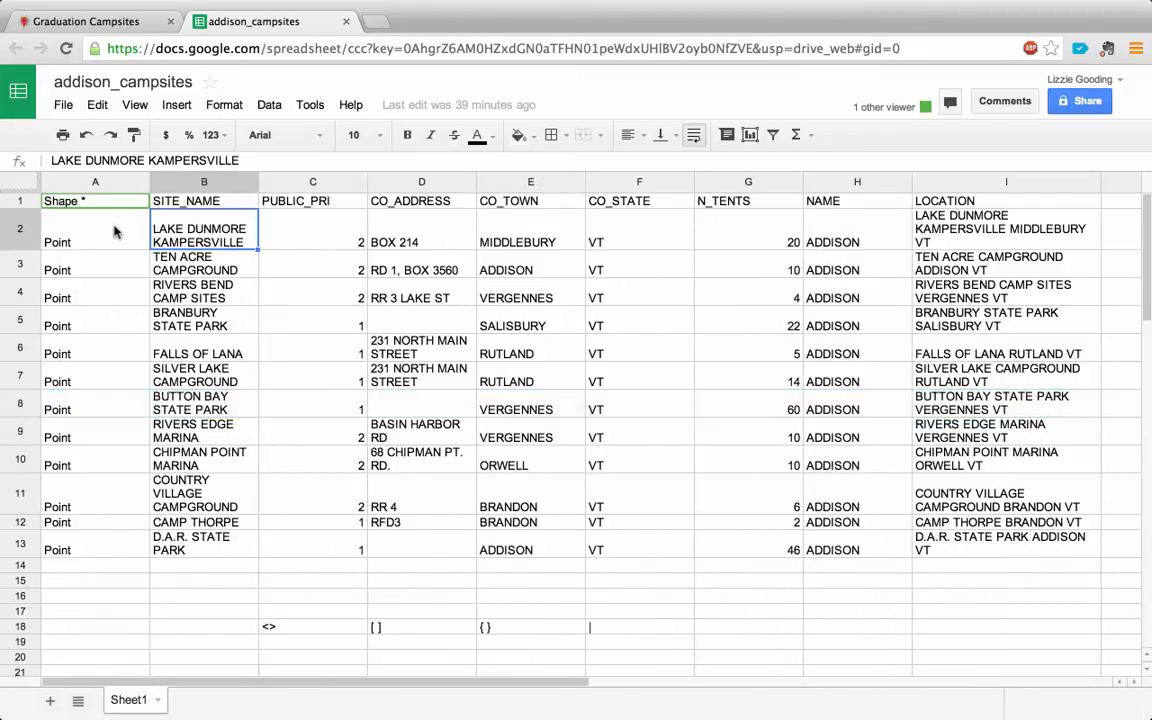
{"action": "left_click_drag", "start_coordinate": [113, 232], "coordinate": [992, 545]}
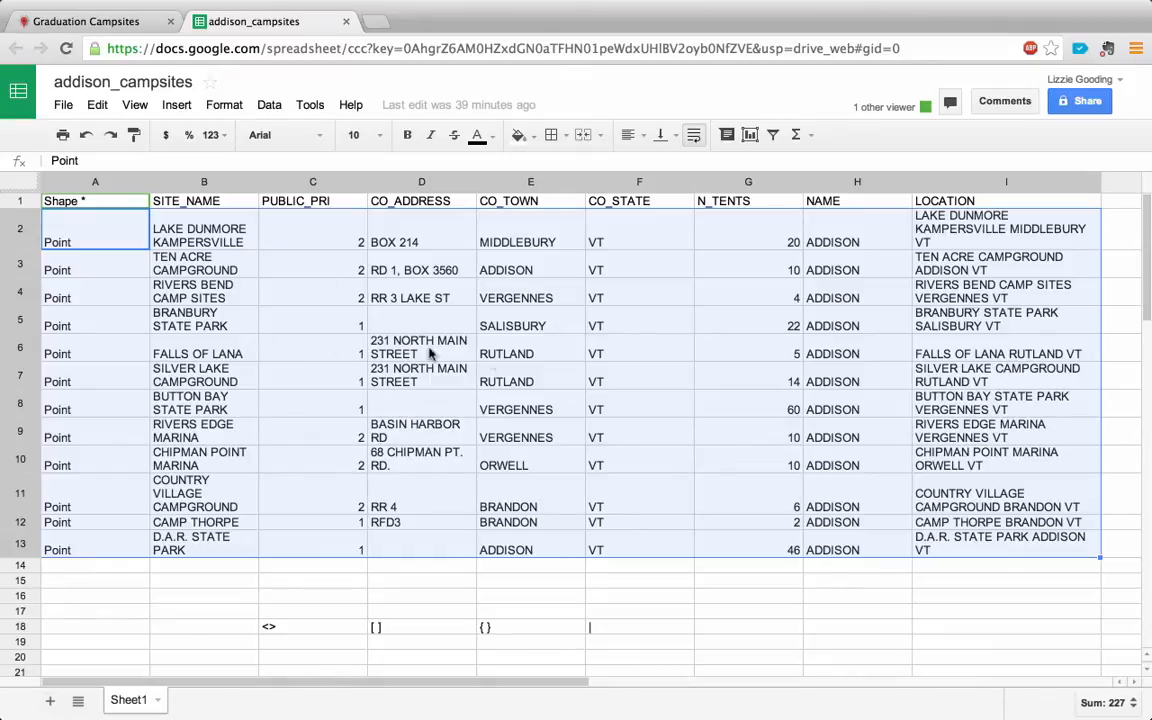
{"action": "left_click", "coordinate": [770, 436]}
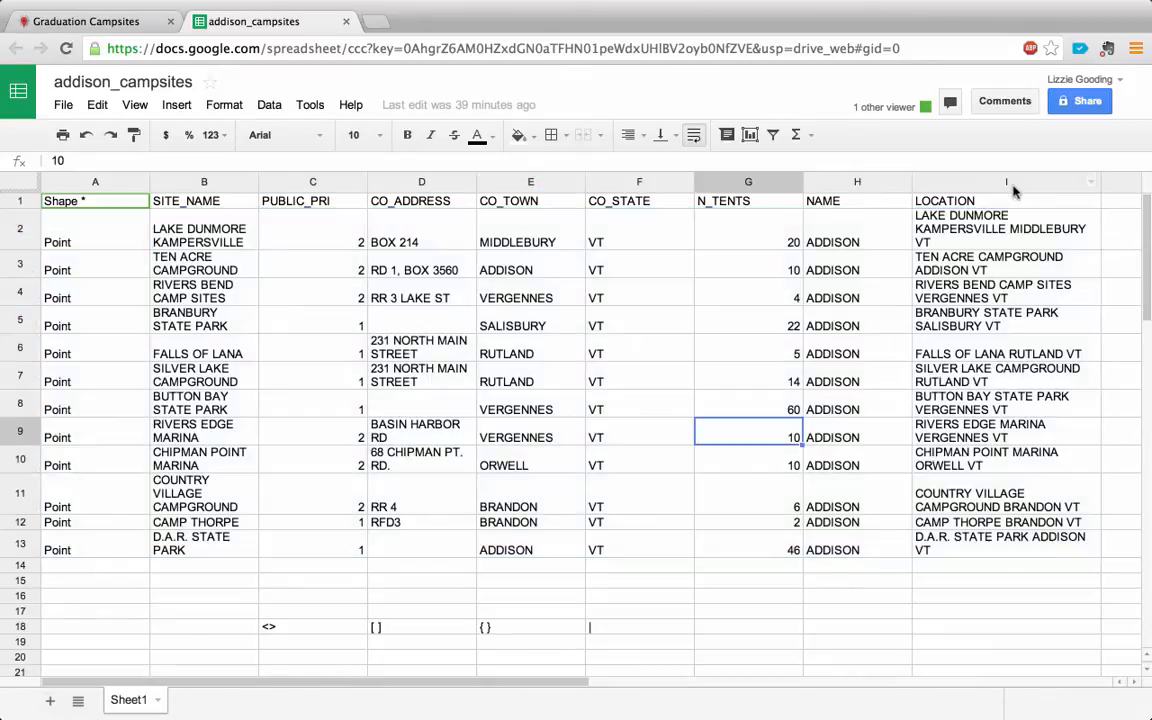
- Examine the LOCATION column and the formula in I2, comparing it with the Shape and SITE_NAME columns
{"action": "left_click", "coordinate": [1003, 205]}
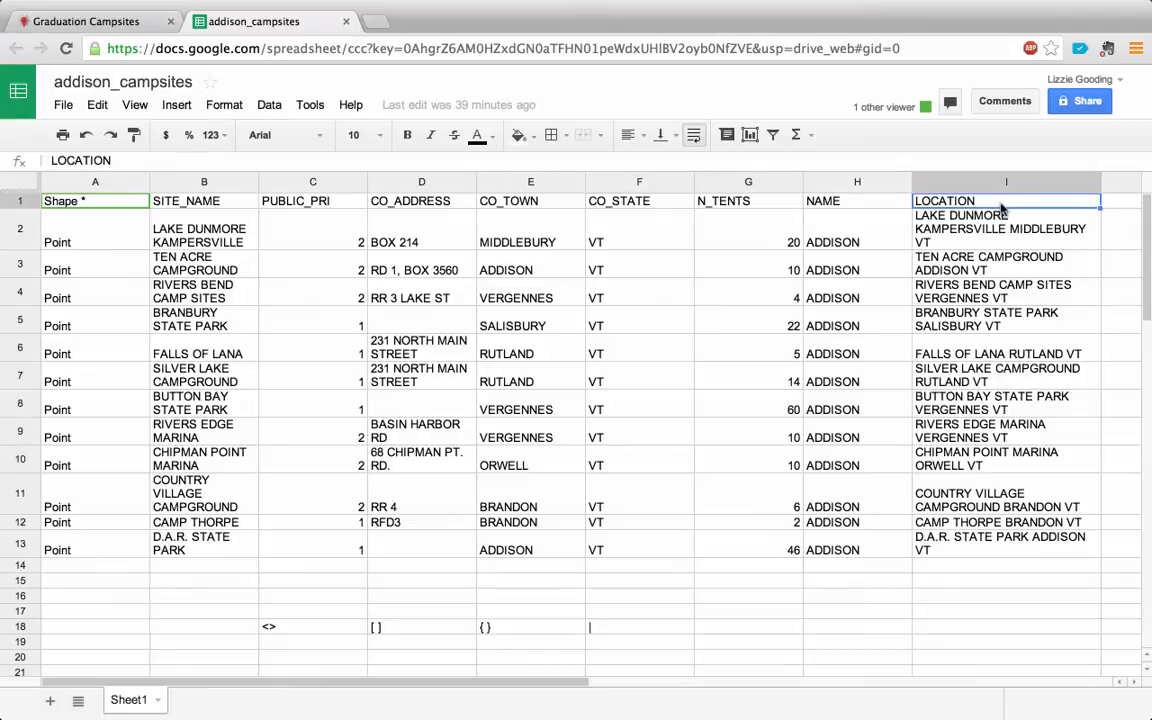
{"action": "left_click", "coordinate": [1018, 227]}
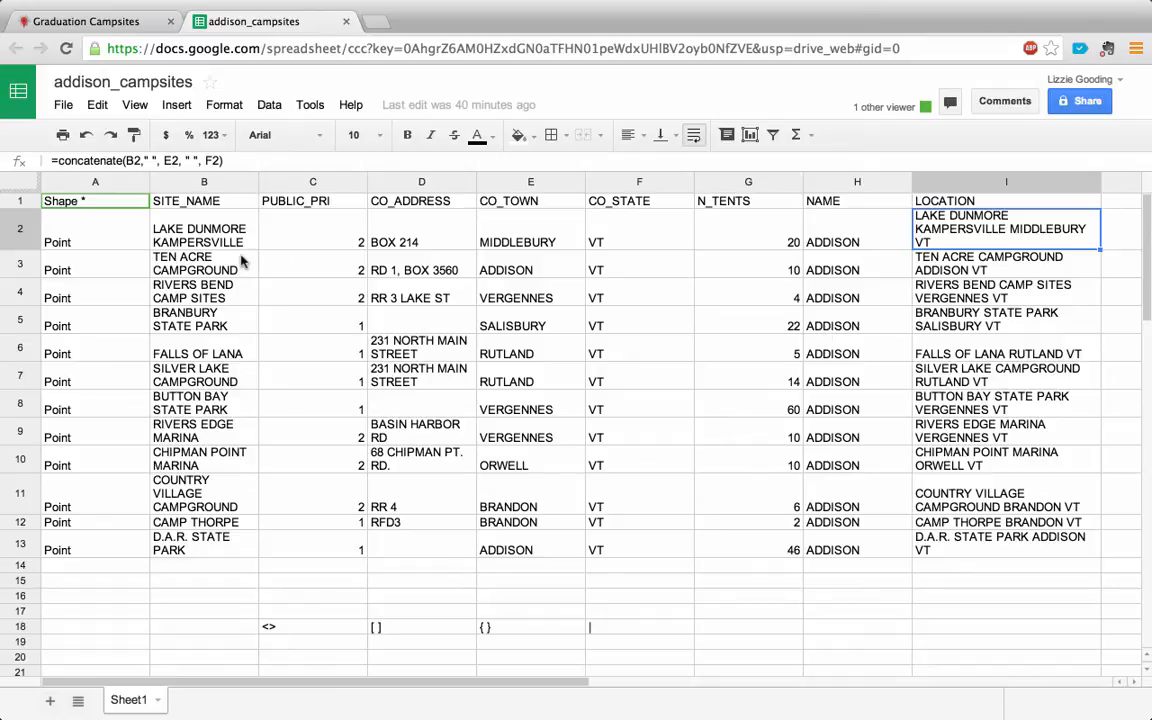
{"action": "left_click", "coordinate": [117, 184]}
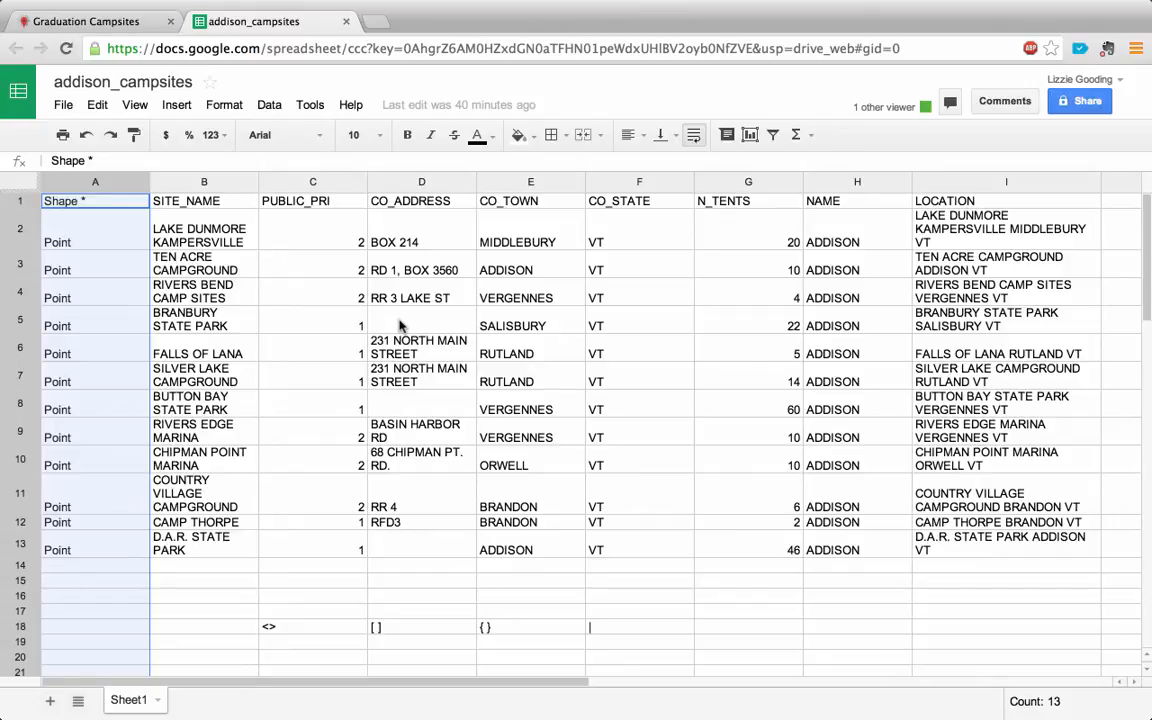
{"action": "left_click", "coordinate": [980, 202]}
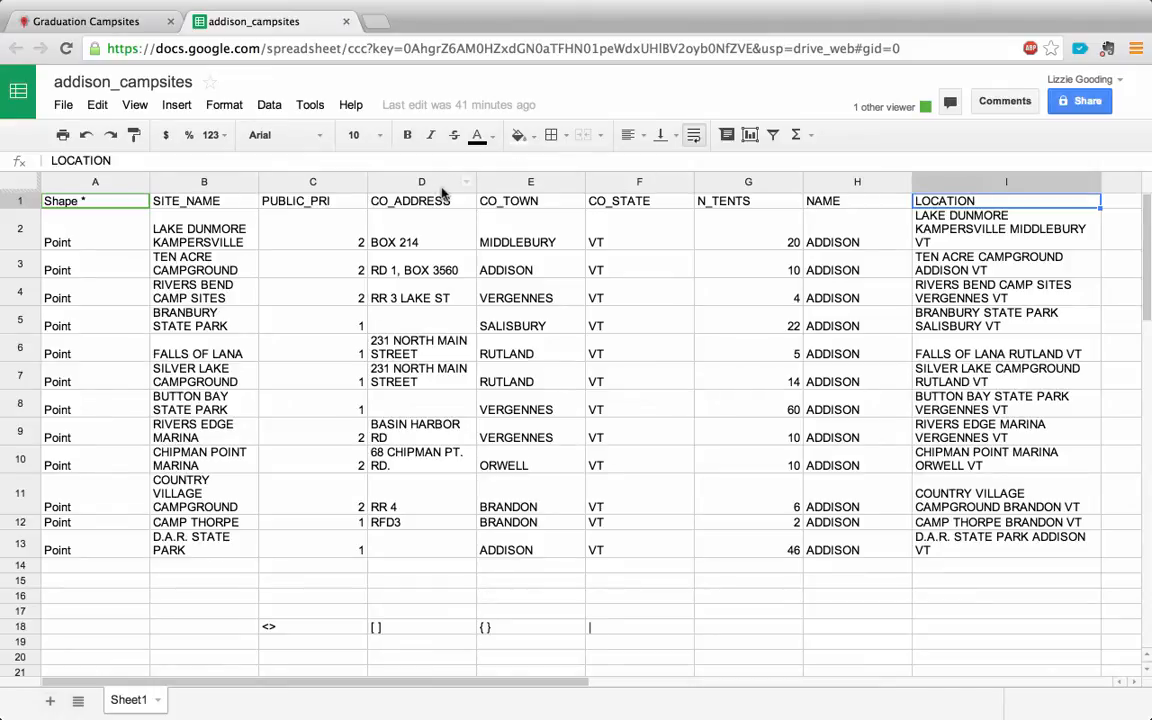
{"action": "left_click", "coordinate": [214, 184]}
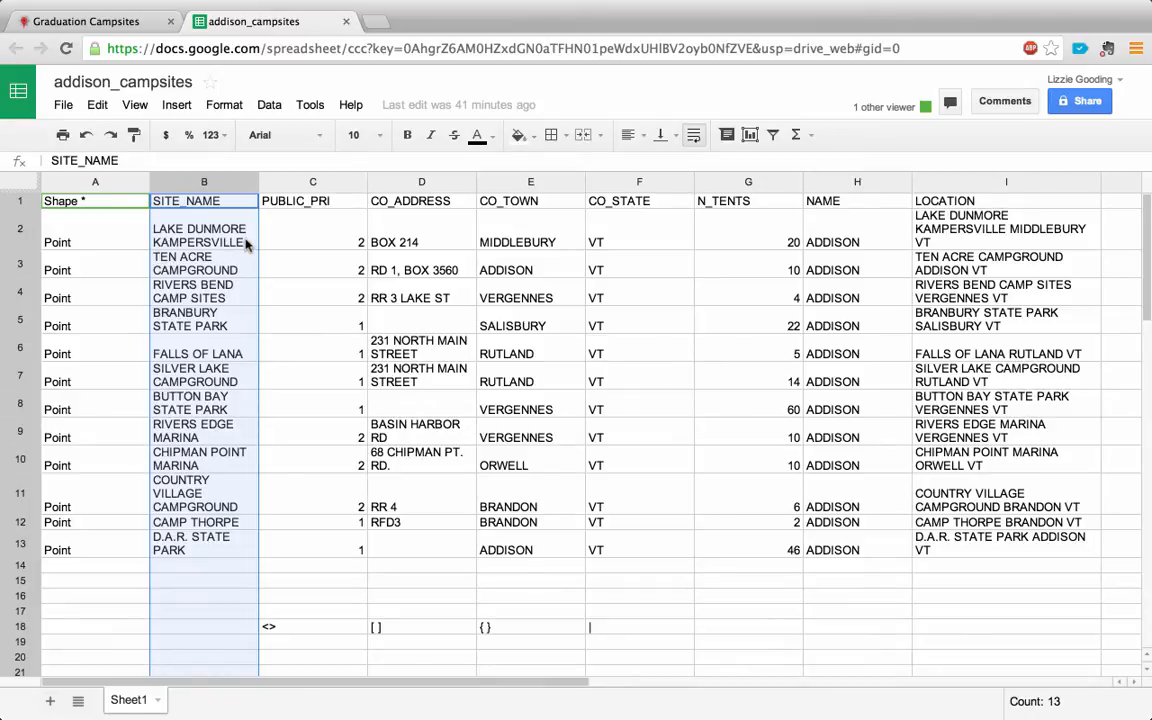
{"action": "left_click", "coordinate": [992, 199]}
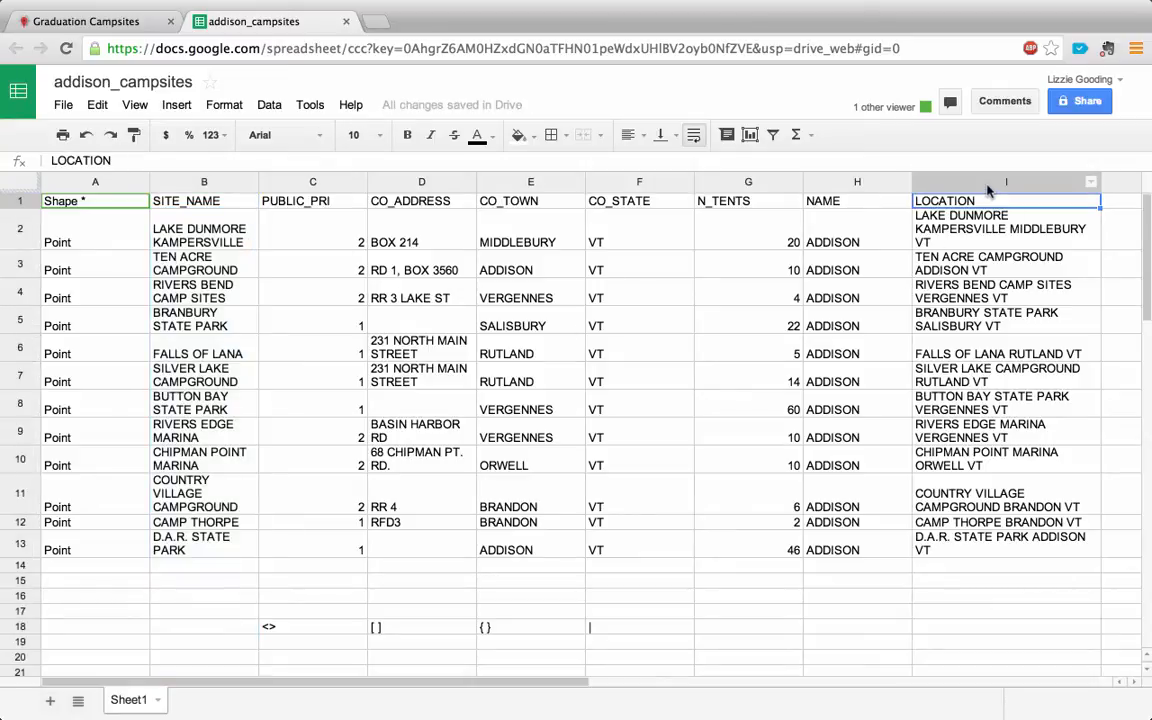
{"action": "left_click", "coordinate": [988, 184]}
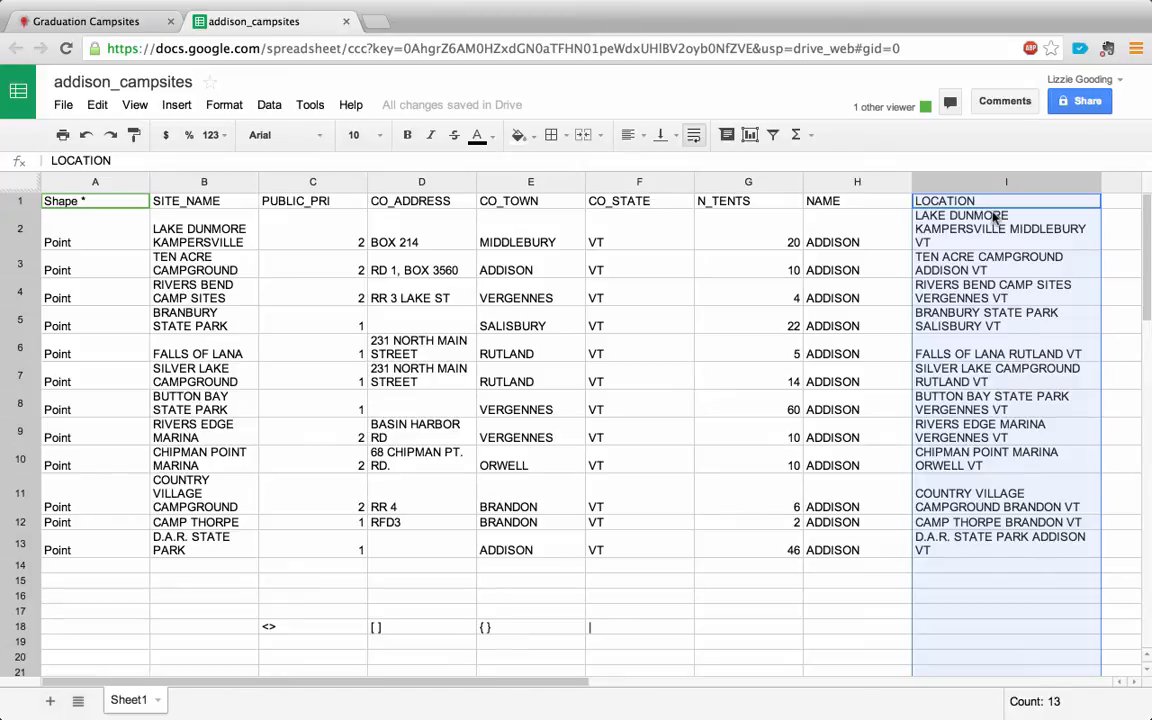
- Review the import rules on points and spatial attributes against the spreadsheet's LOCATION column and header row
{"action": "key", "text": "ctrl+z"}
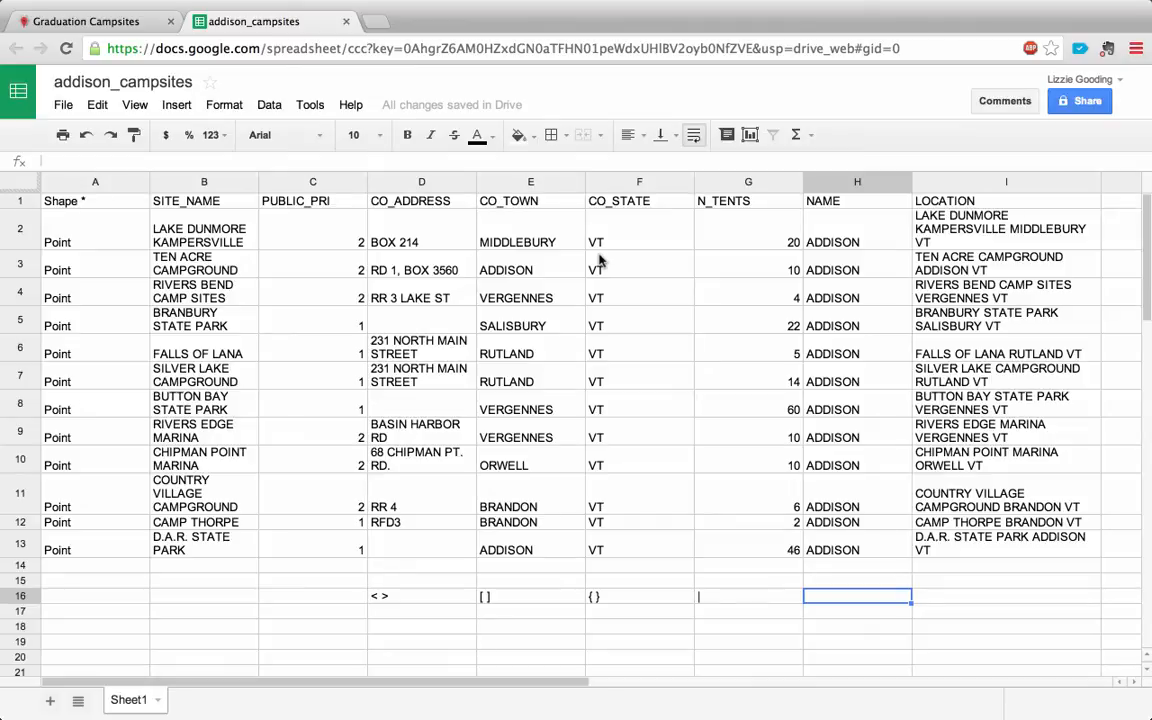
{"action": "left_click", "coordinate": [1000, 182]}
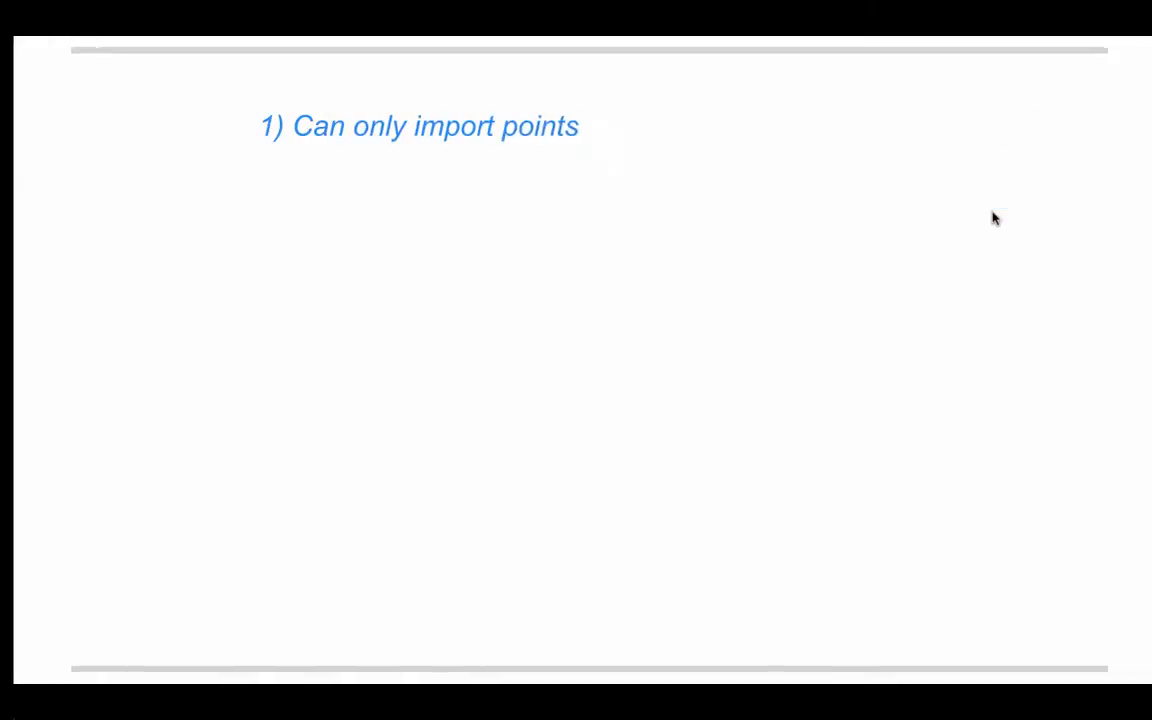
{"action": "left_click", "coordinate": [885, 242]}
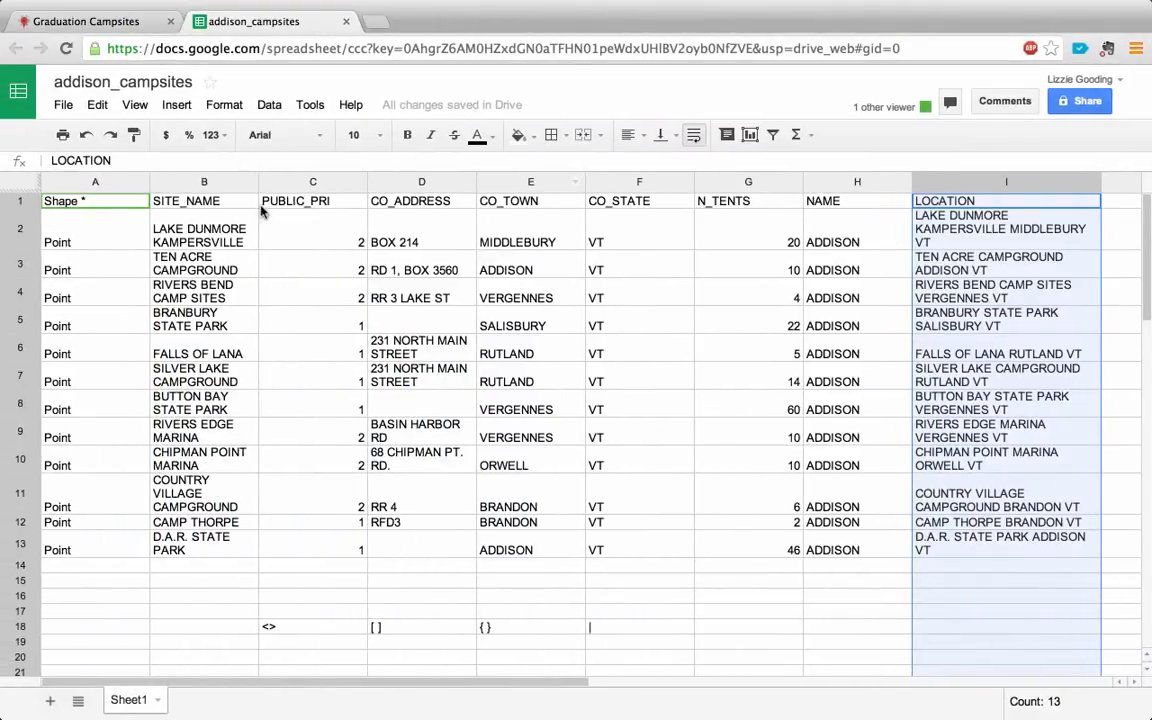
{"action": "left_click", "coordinate": [21, 202]}
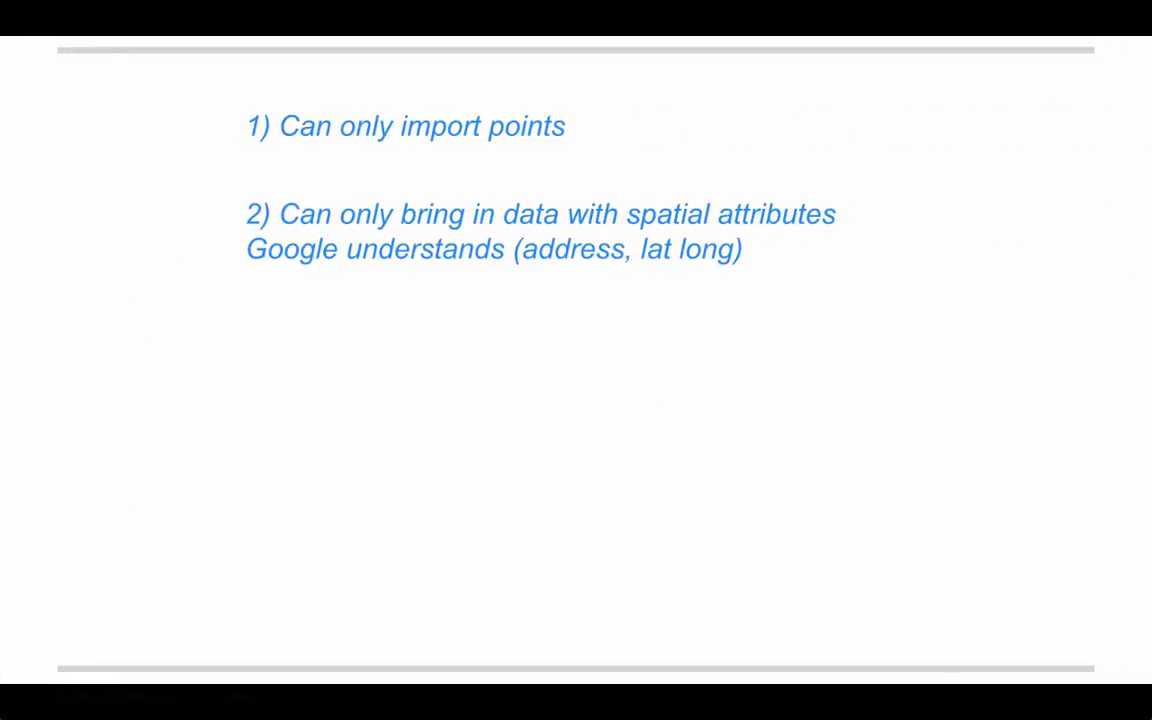
{"action": "key", "text": "Right"}
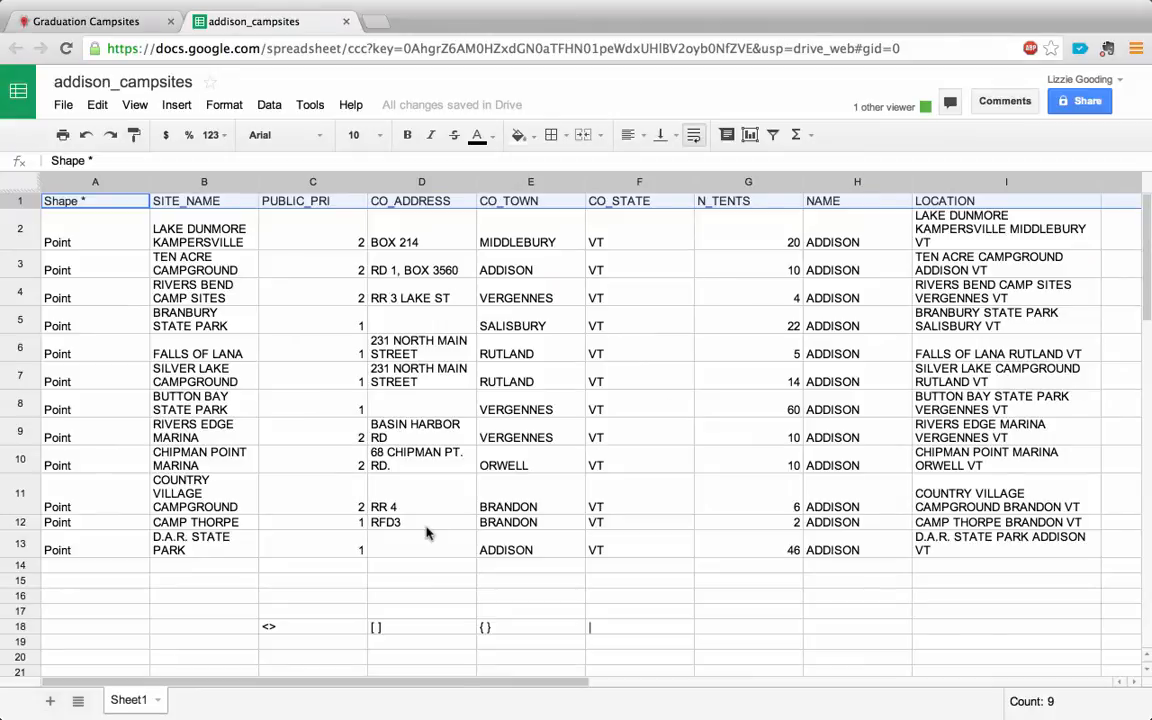
- Examine the sample special characters entered below the campsite table, cell by cell
{"action": "left_click", "coordinate": [295, 624]}
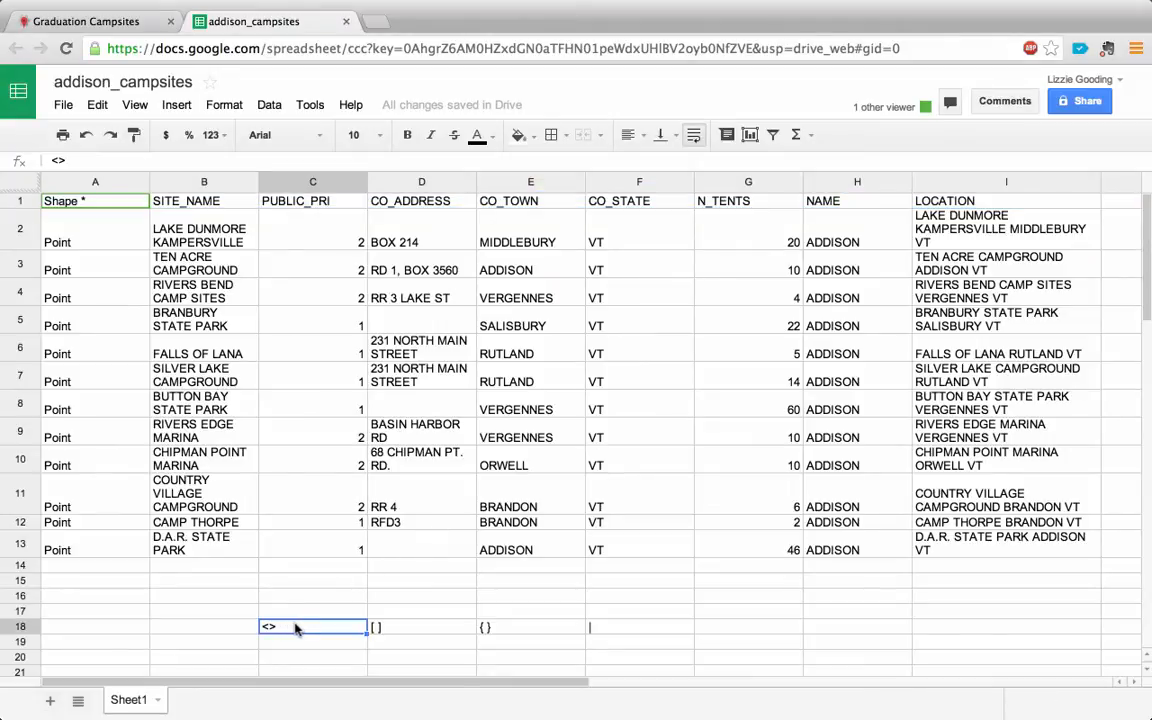
{"action": "left_click_drag", "start_coordinate": [360, 627], "coordinate": [378, 625]}
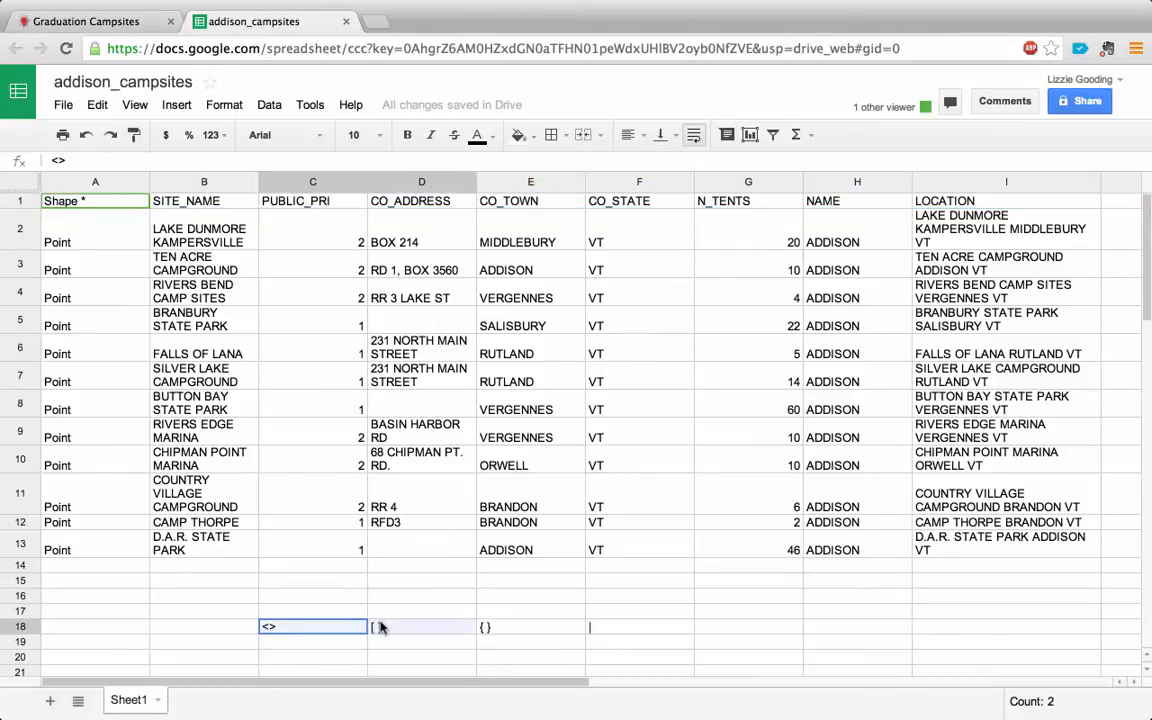
{"action": "left_click", "coordinate": [307, 630]}
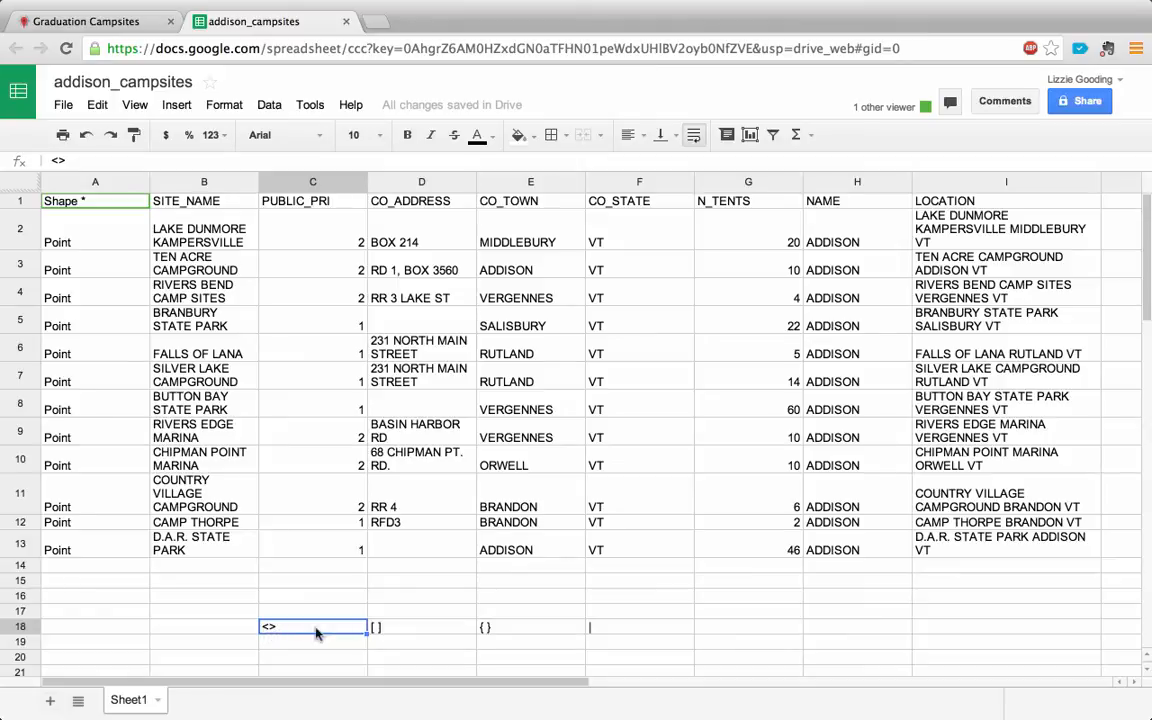
{"action": "left_click", "coordinate": [418, 634]}
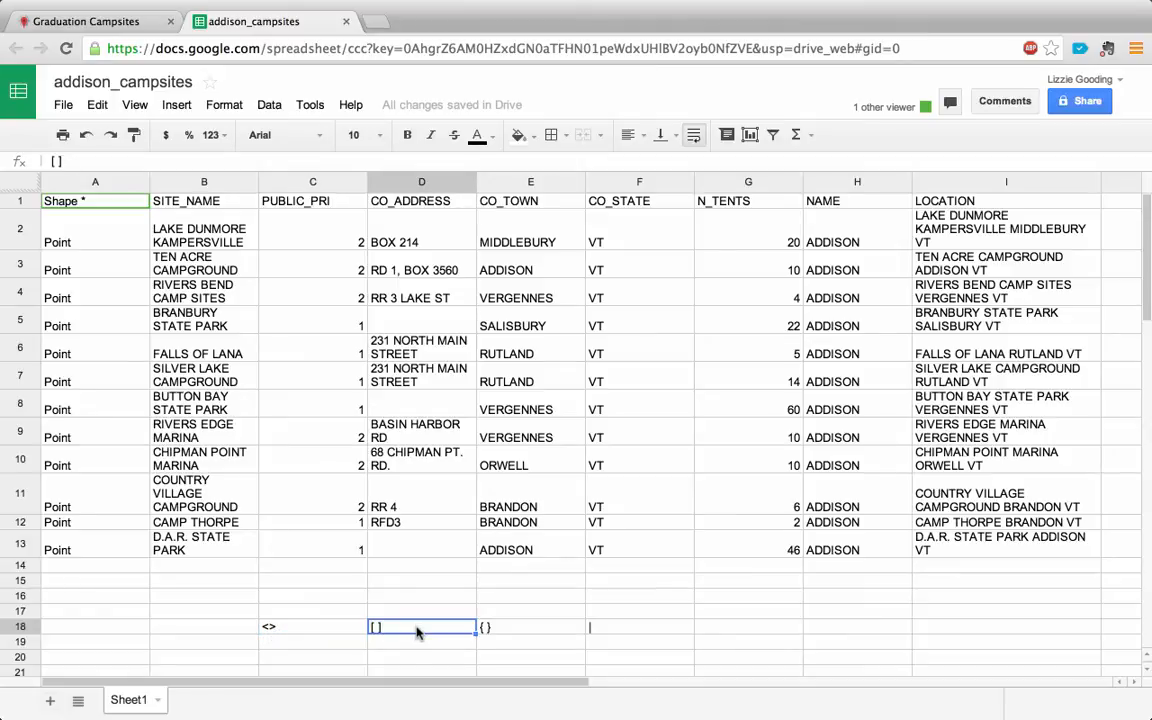
{"action": "left_click", "coordinate": [530, 632]}
{"action": "left_click", "coordinate": [619, 628]}
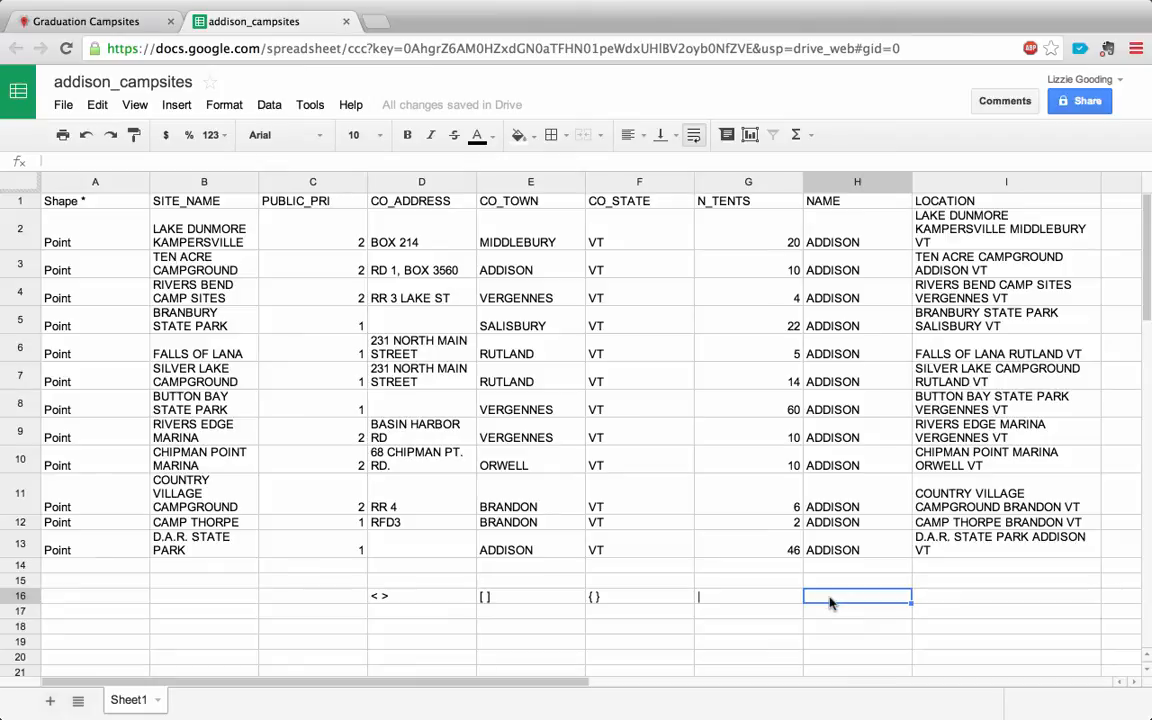
{"action": "type", "text": ","}
- Go through the import rules on first-row field titles, disallowed characters and row limitations in the presentation
{"action": "left_click", "coordinate": [15, 201]}
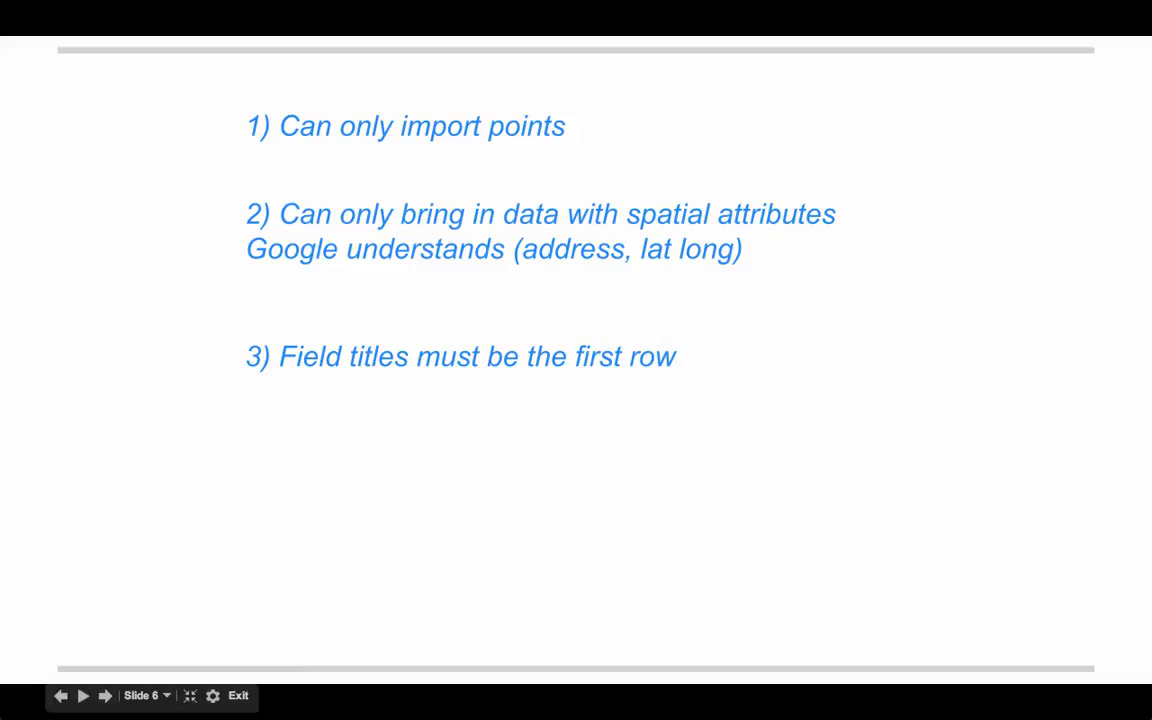
{"action": "key", "text": "Right"}
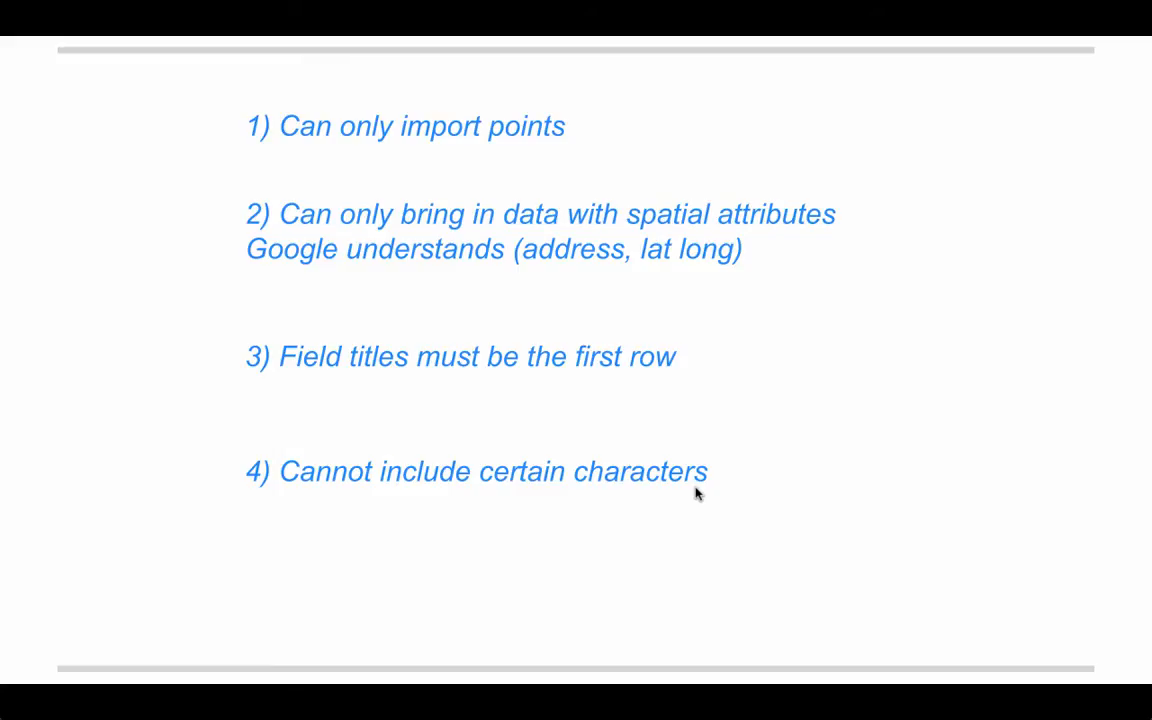
{"action": "key", "text": "Right"}
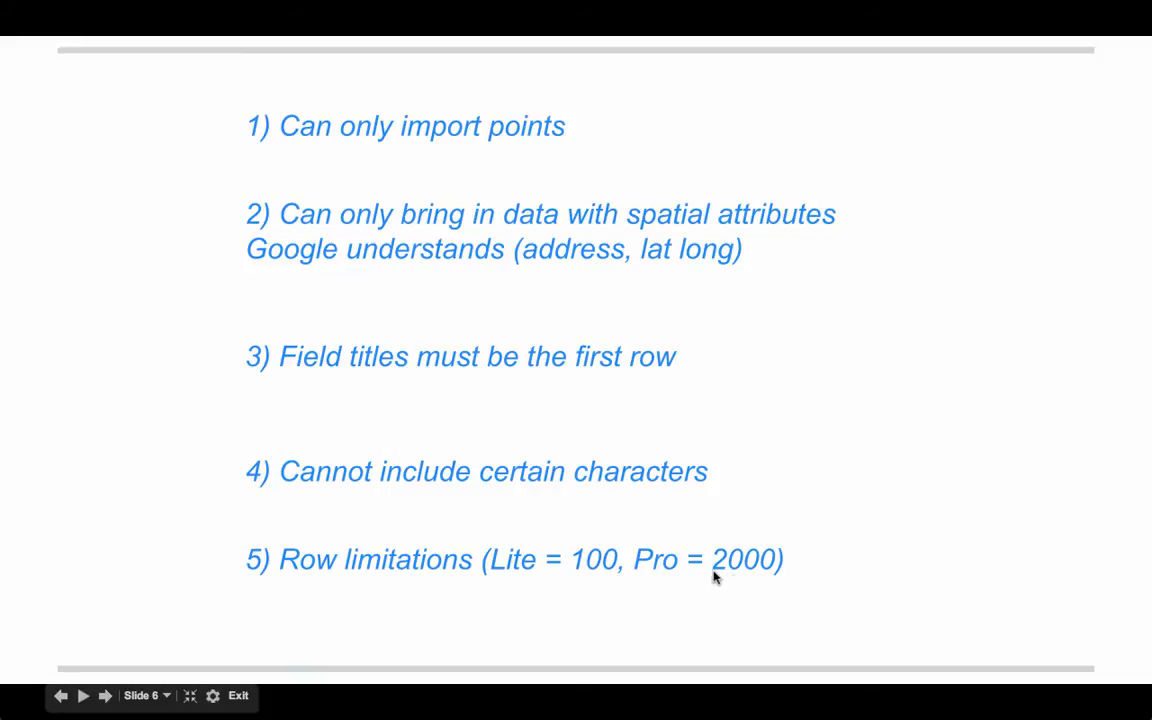
- Return to the addison_campsites spreadsheet and delete the sample special characters from cells C18 to F18
{"action": "key", "text": "ctrl+Left"}
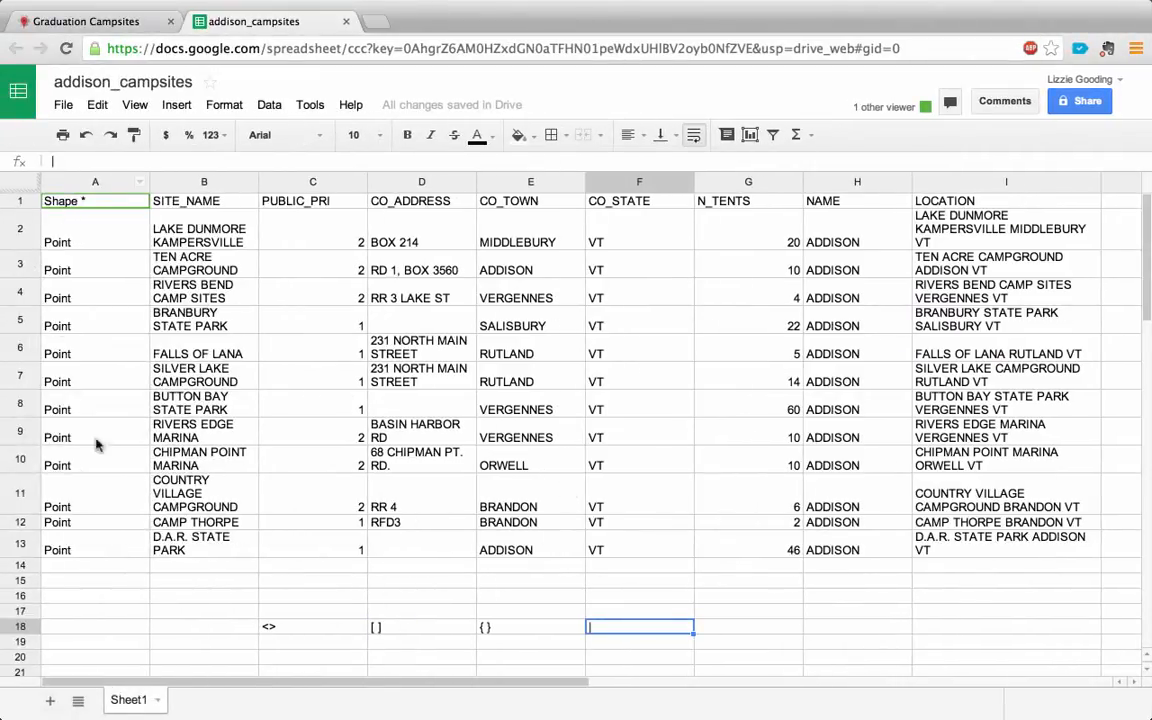
{"action": "left_click", "coordinate": [289, 628]}
{"action": "left_click_drag", "start_coordinate": [291, 630], "coordinate": [399, 632]}
{"action": "left_click", "coordinate": [399, 631]}
{"action": "left_click_drag", "start_coordinate": [314, 629], "coordinate": [609, 626]}
{"action": "key", "text": "Delete"}
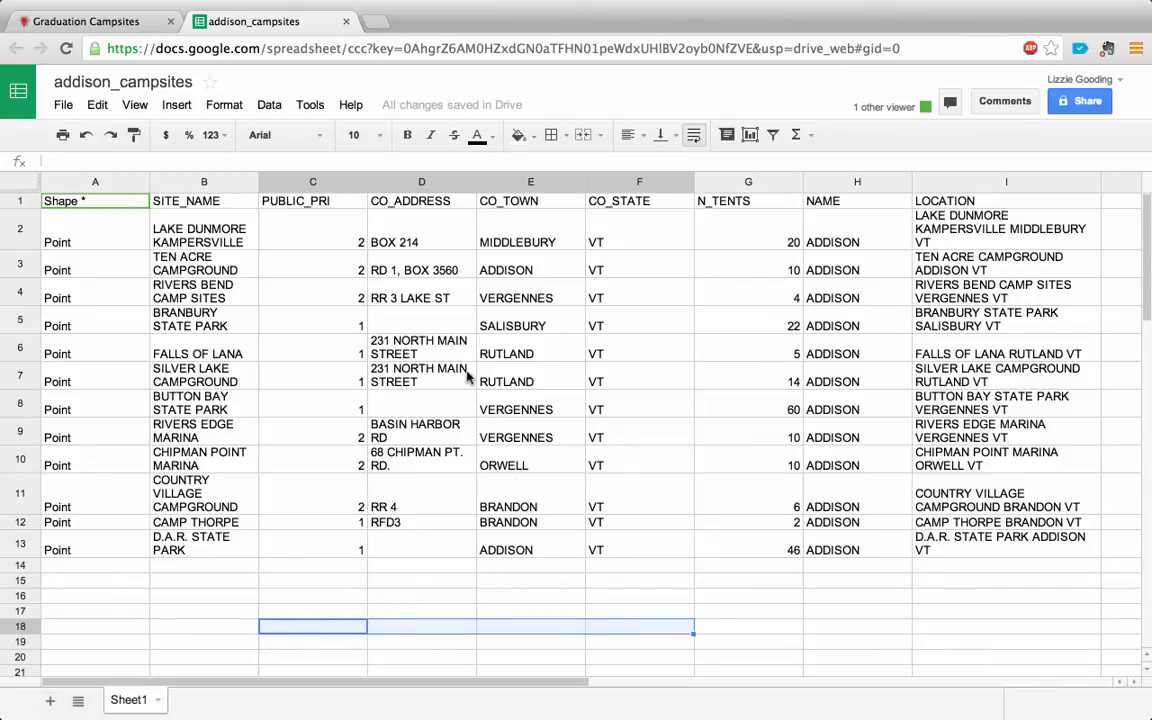
- Switch to the Graduation Campsites map and rename its untitled layer as Campsites
{"action": "left_click", "coordinate": [118, 28]}
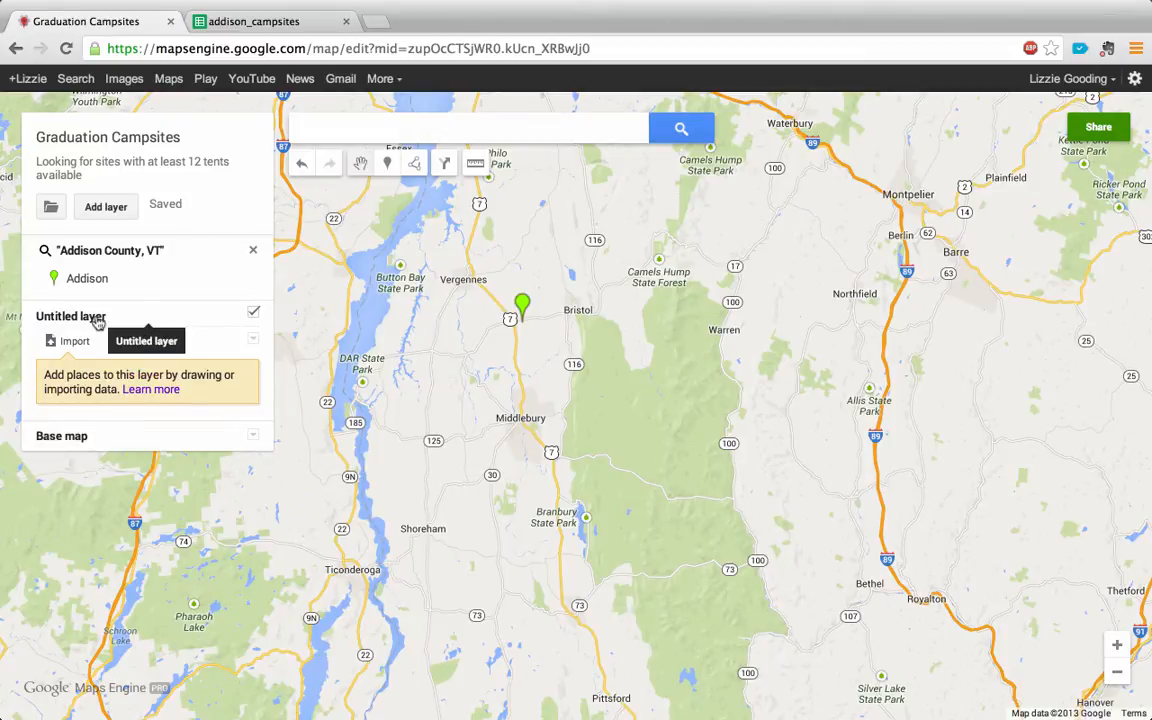
{"action": "left_click", "coordinate": [97, 322]}
{"action": "type", "text": "Campsites"}
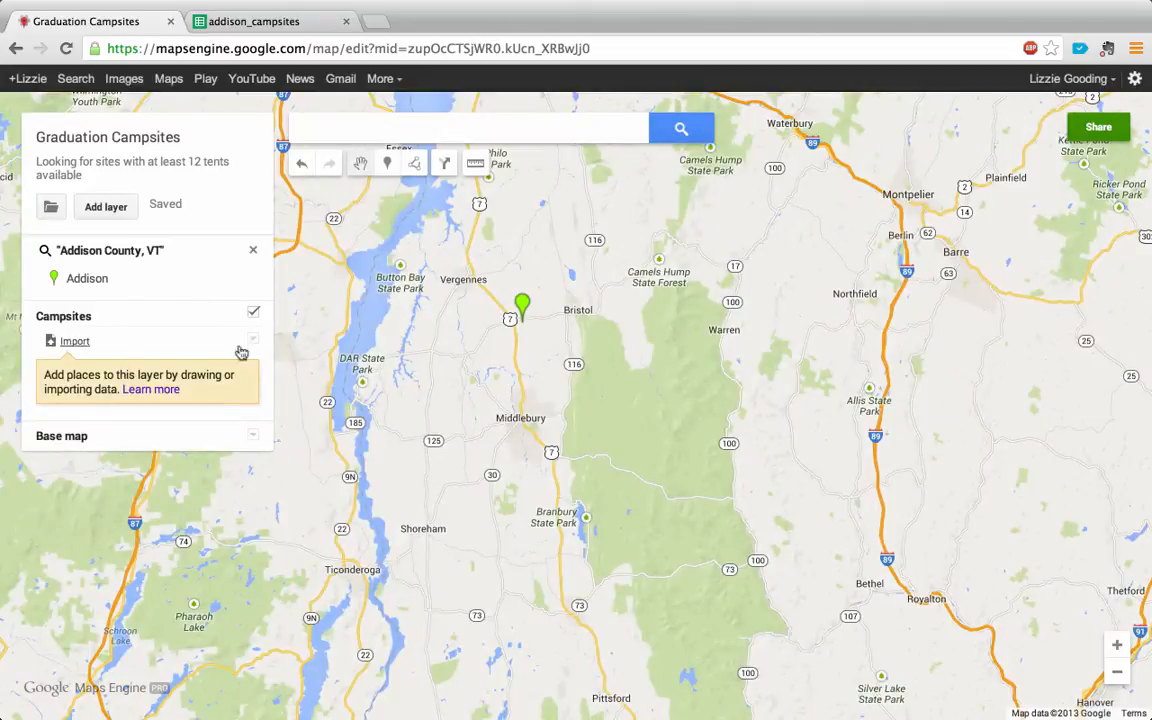
- Start a data import into the Campsites layer and choose the addison_campsites spreadsheet from My Drive in Google Drive
{"action": "left_click", "coordinate": [88, 343]}
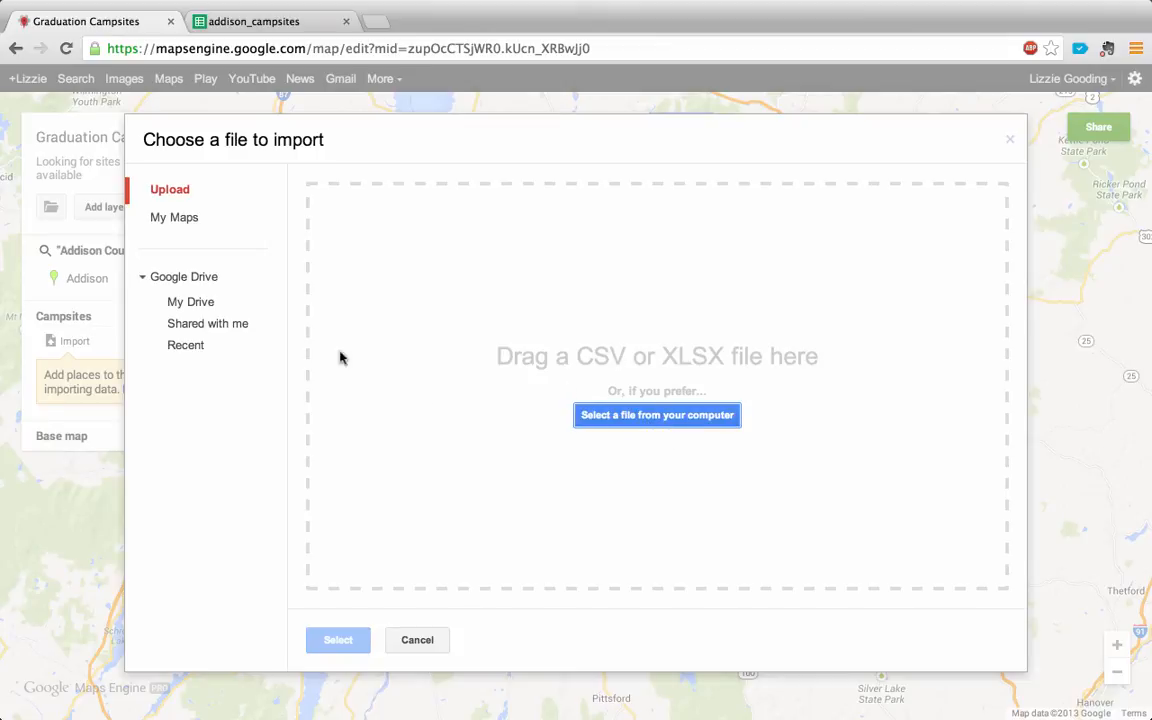
{"action": "left_click", "coordinate": [212, 302]}
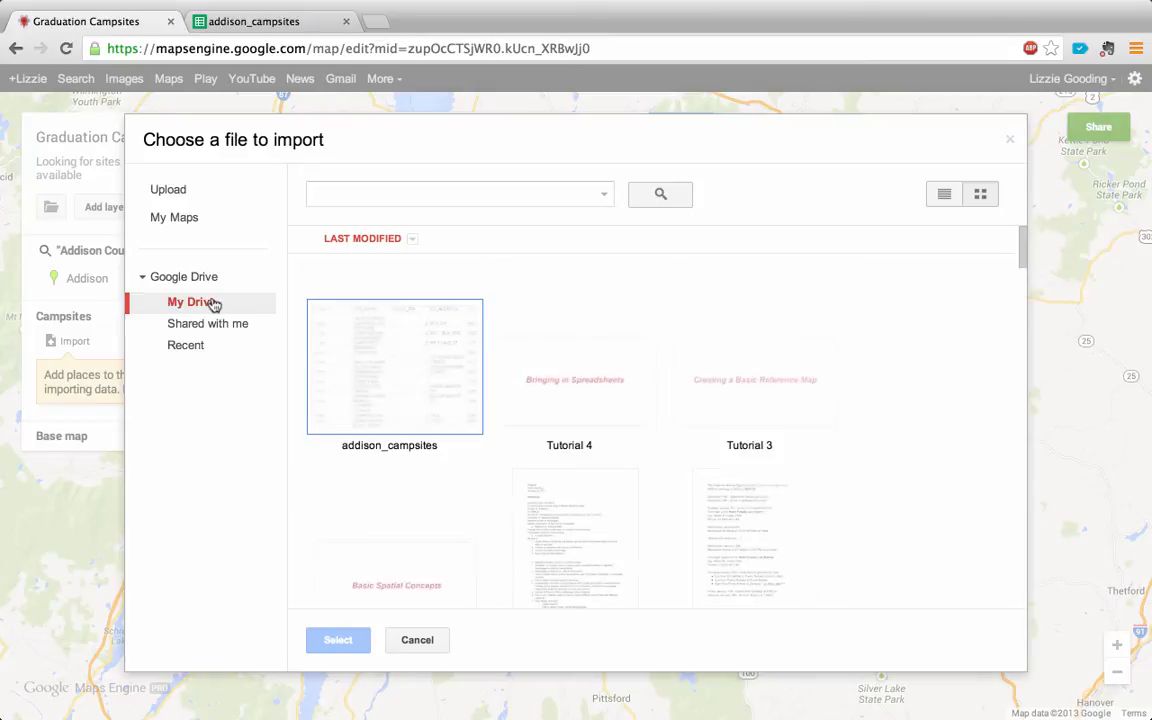
{"action": "left_click", "coordinate": [320, 318]}
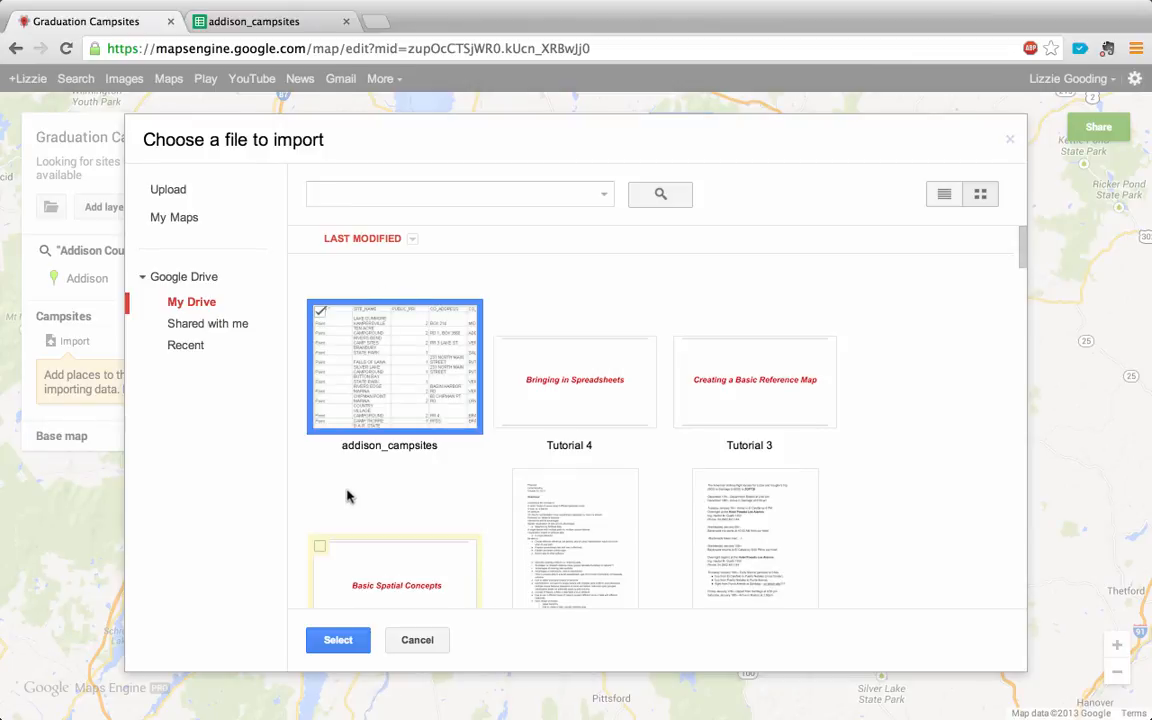
{"action": "left_click", "coordinate": [338, 640]}
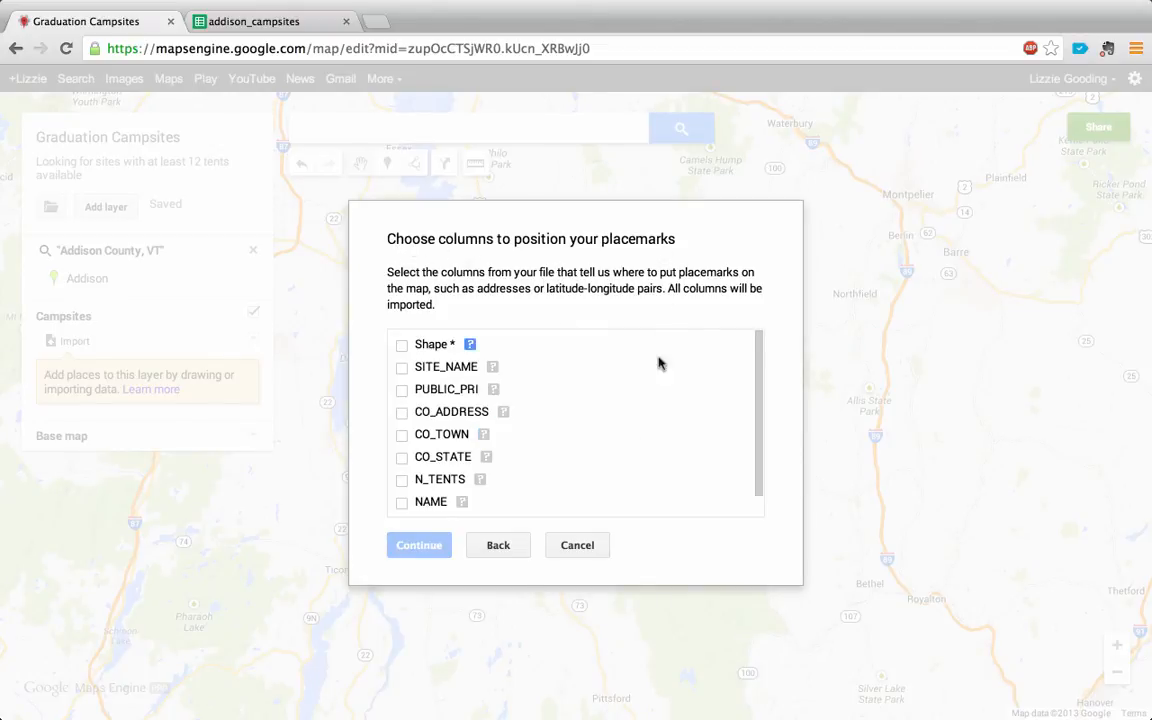
- Set LOCATION as the column that positions the placemarks, check its data sample and continue the import
{"action": "scroll", "coordinate": [656, 428], "scroll_direction": "down", "scroll_amount": 1}
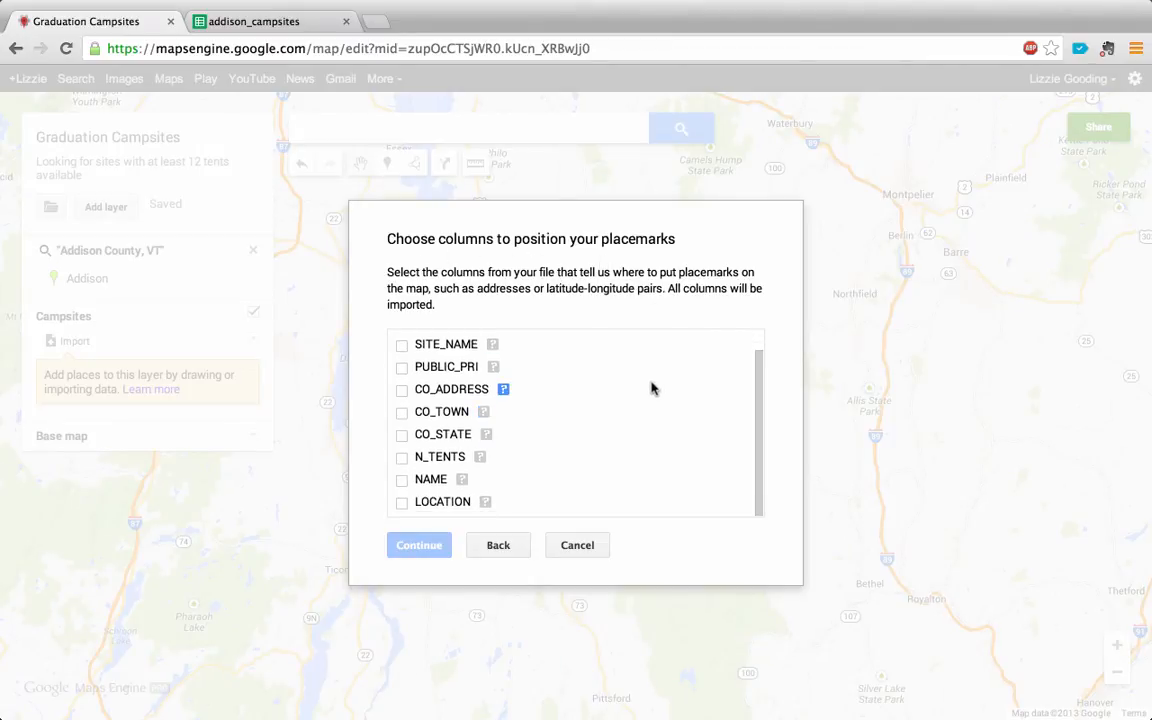
{"action": "left_click", "coordinate": [403, 504]}
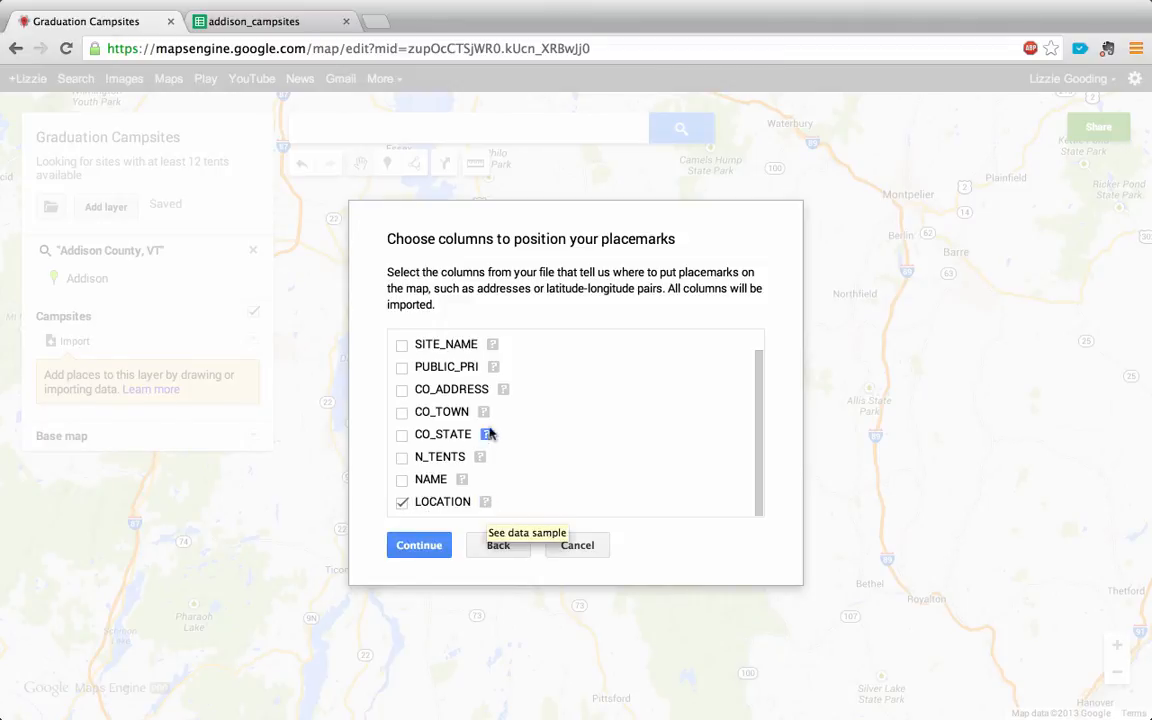
{"action": "left_click", "coordinate": [486, 503]}
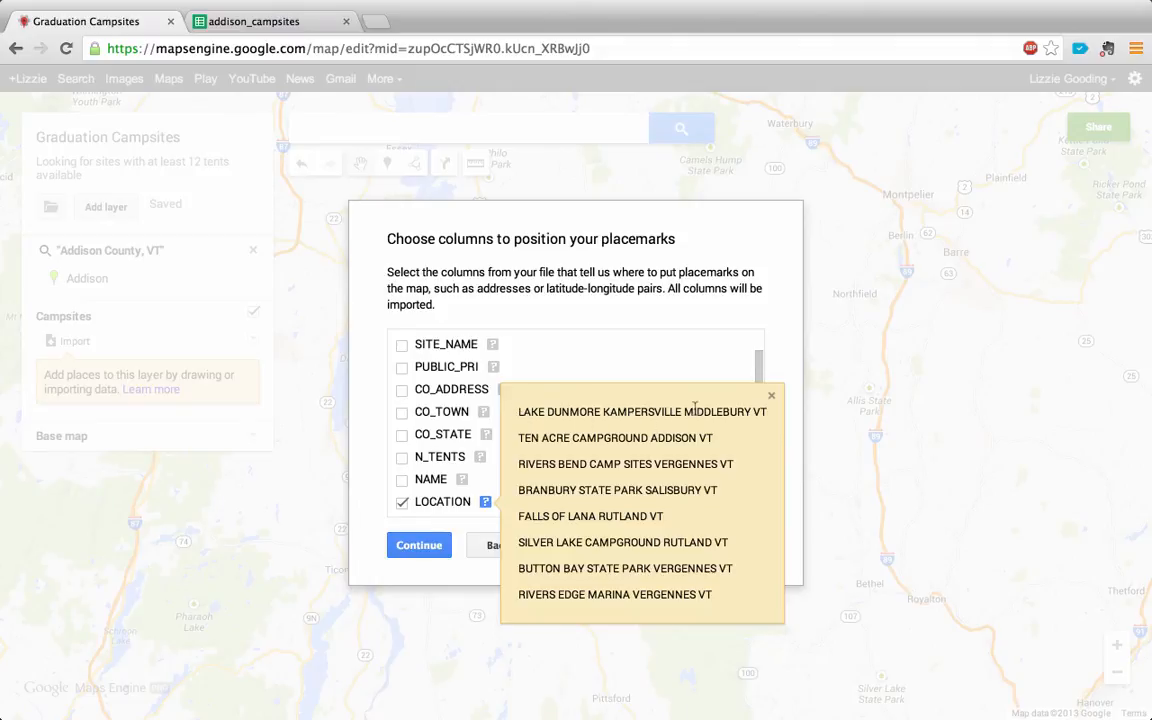
{"action": "left_click", "coordinate": [773, 397]}
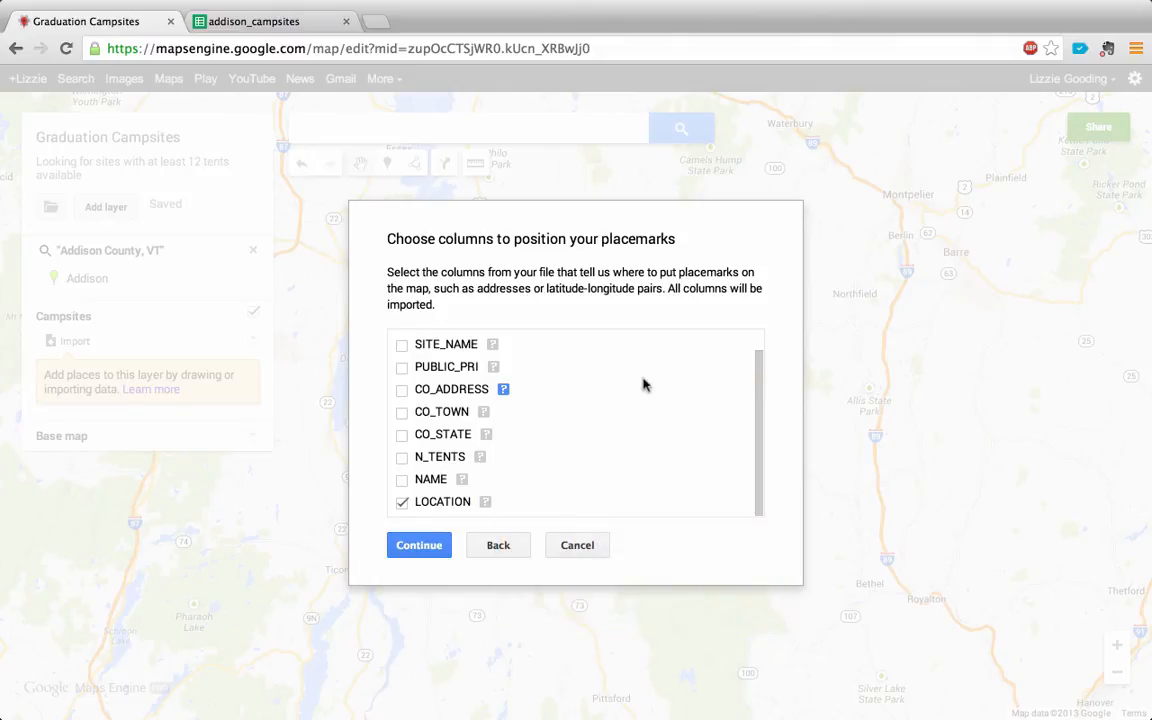
{"action": "left_click", "coordinate": [433, 547]}
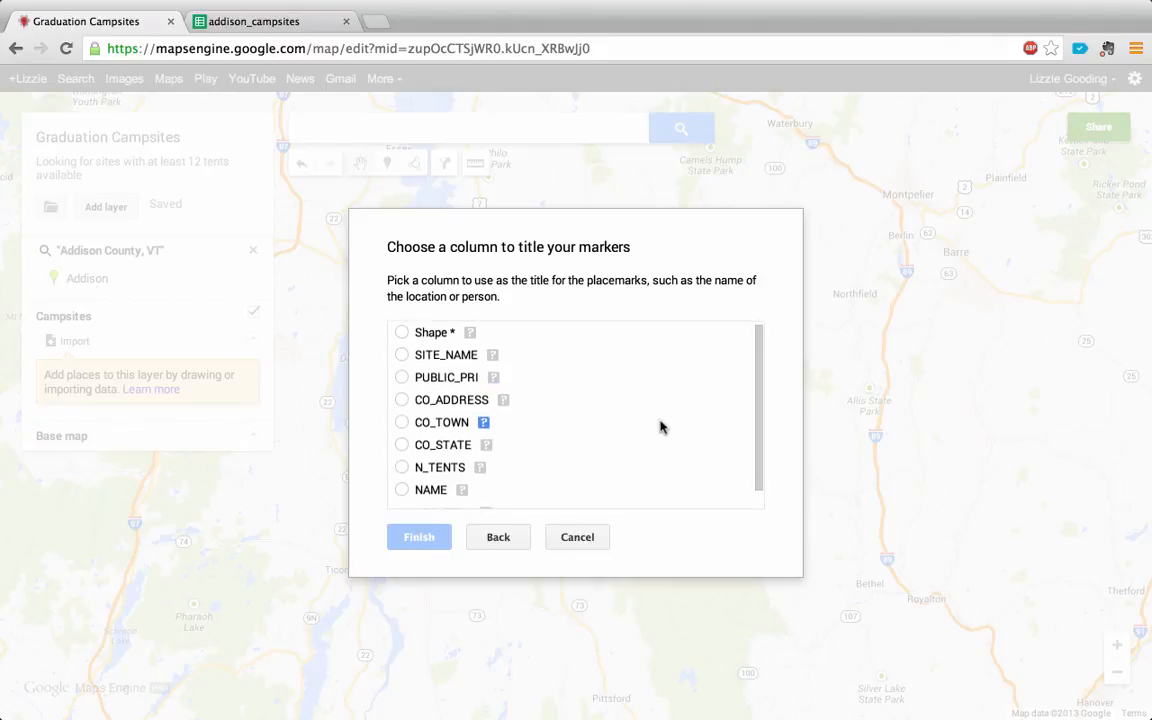
- Set SITE_NAME as the marker title column, check its data sample and finish the import
{"action": "left_click", "coordinate": [402, 360]}
{"action": "left_click", "coordinate": [492, 359]}
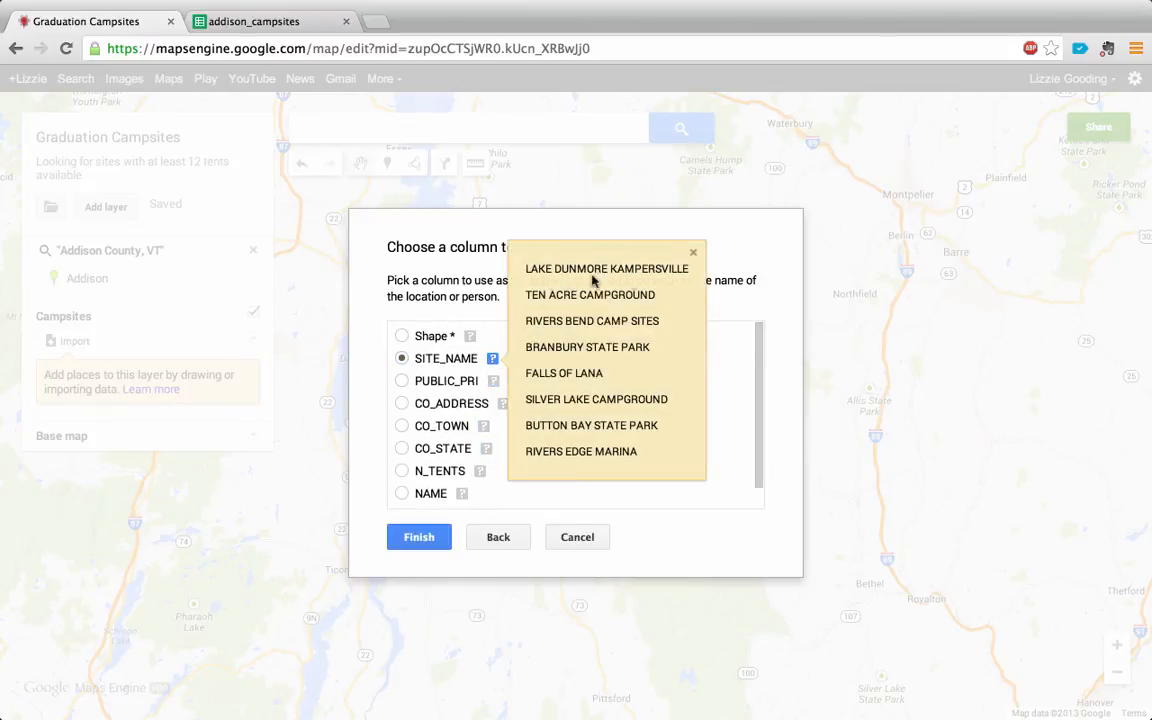
{"action": "left_click", "coordinate": [695, 255]}
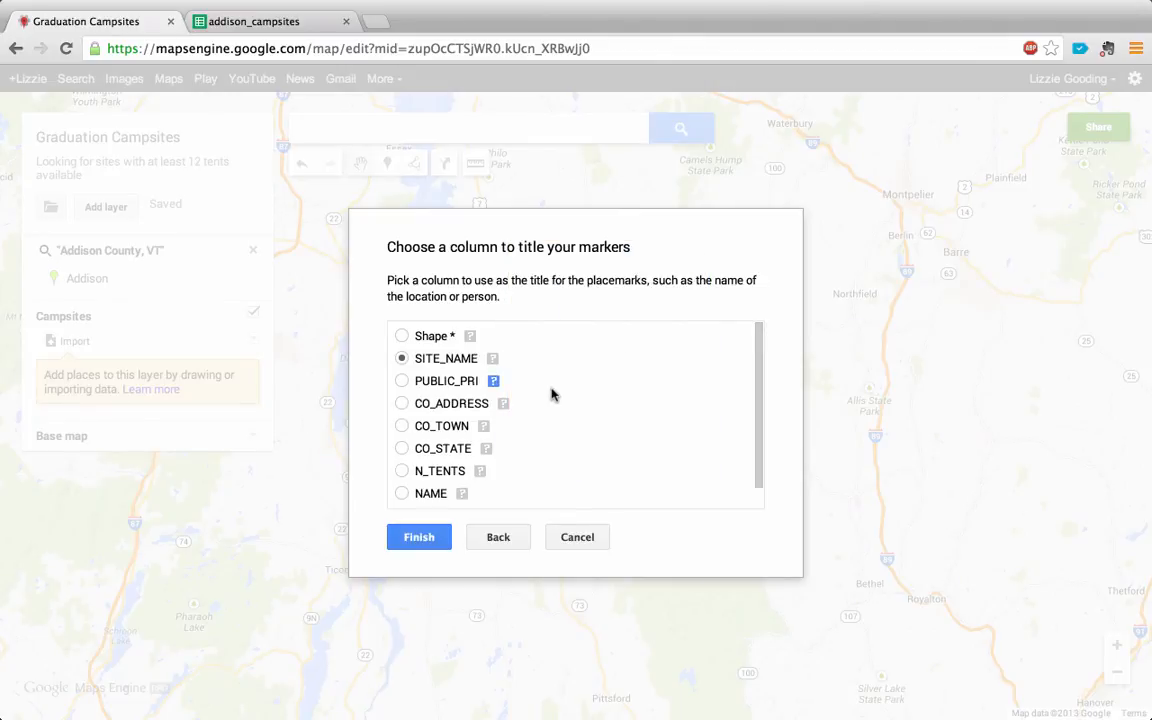
{"action": "left_click", "coordinate": [419, 538]}
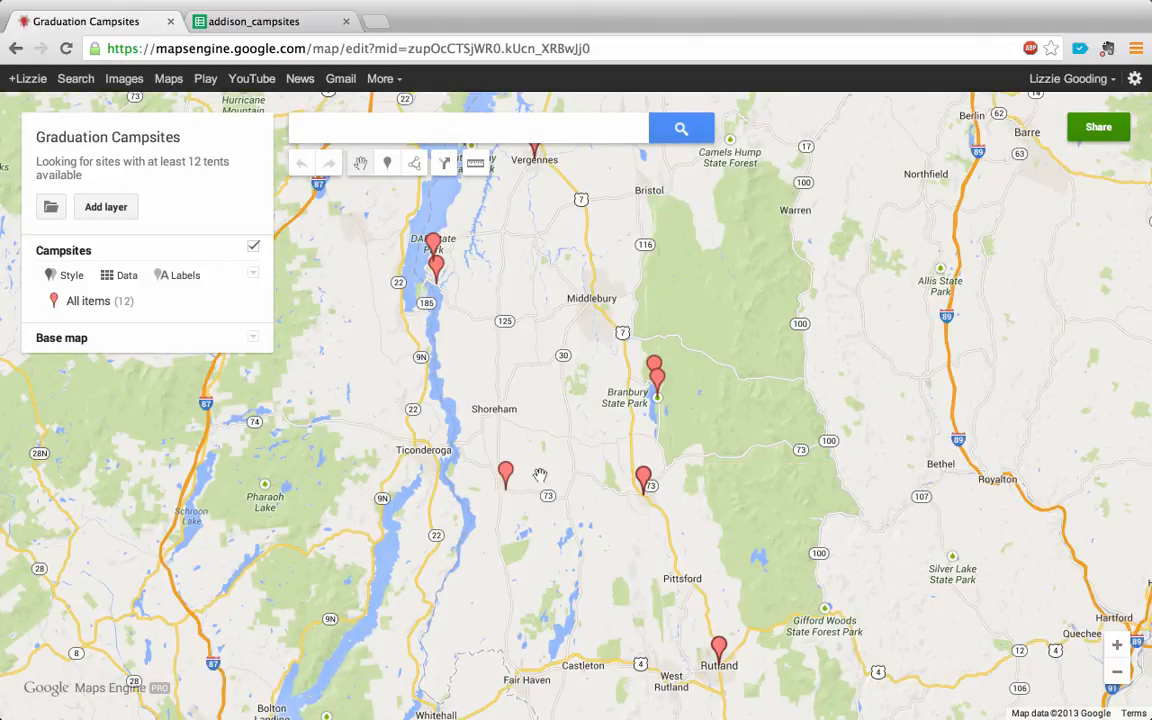
- Look over the imported campsite markers and view the details of the one on Route 73 northwest of Pittsford
{"action": "left_click_drag", "start_coordinate": [547, 219], "coordinate": [552, 332]}
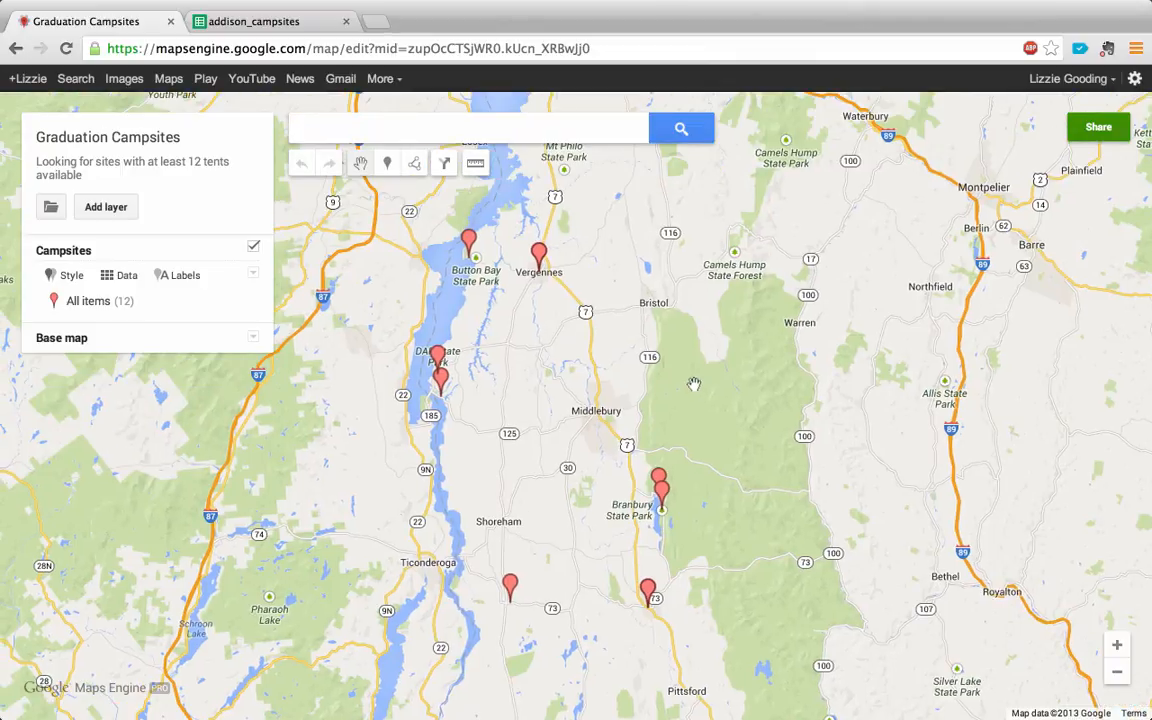
{"action": "left_click_drag", "start_coordinate": [694, 384], "coordinate": [696, 292]}
{"action": "left_click_drag", "start_coordinate": [729, 392], "coordinate": [723, 356]}
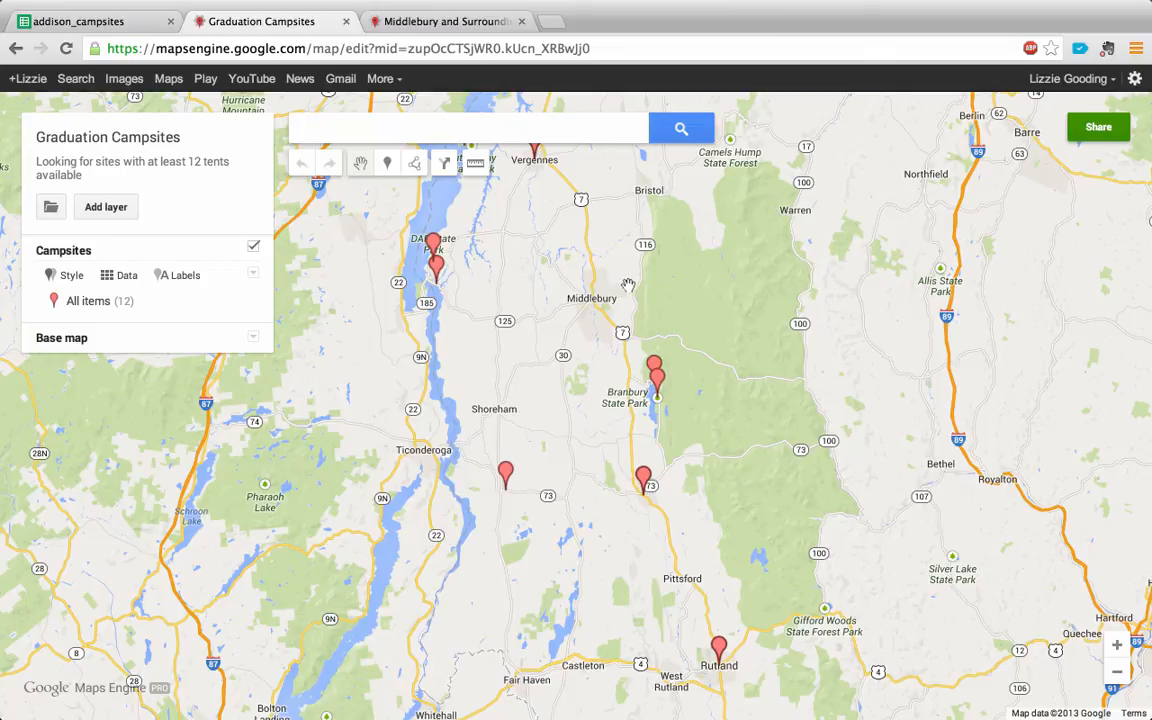
{"action": "mouse_move", "coordinate": [627, 231]}
{"action": "left_mouse_down"}
{"action": "mouse_move", "coordinate": [653, 288]}
{"action": "mouse_move", "coordinate": [748, 328]}
{"action": "mouse_move", "coordinate": [701, 248]}
{"action": "mouse_move", "coordinate": [636, 241]}
{"action": "left_mouse_up"}
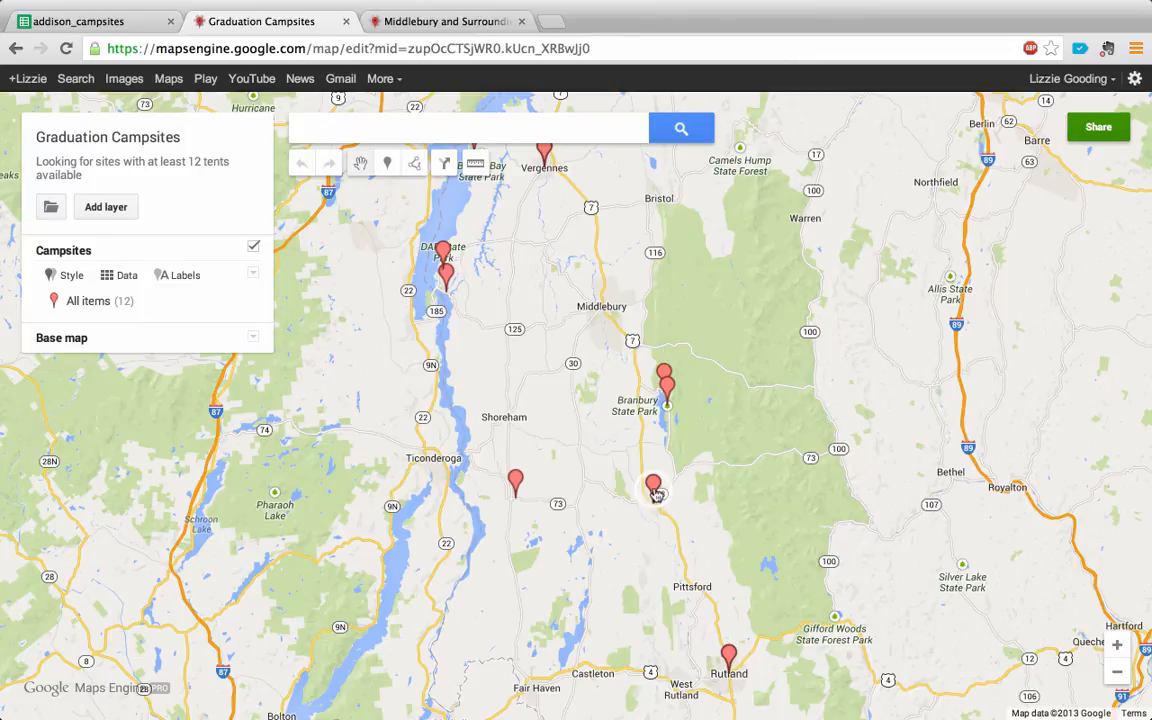
{"action": "left_click", "coordinate": [652, 485]}
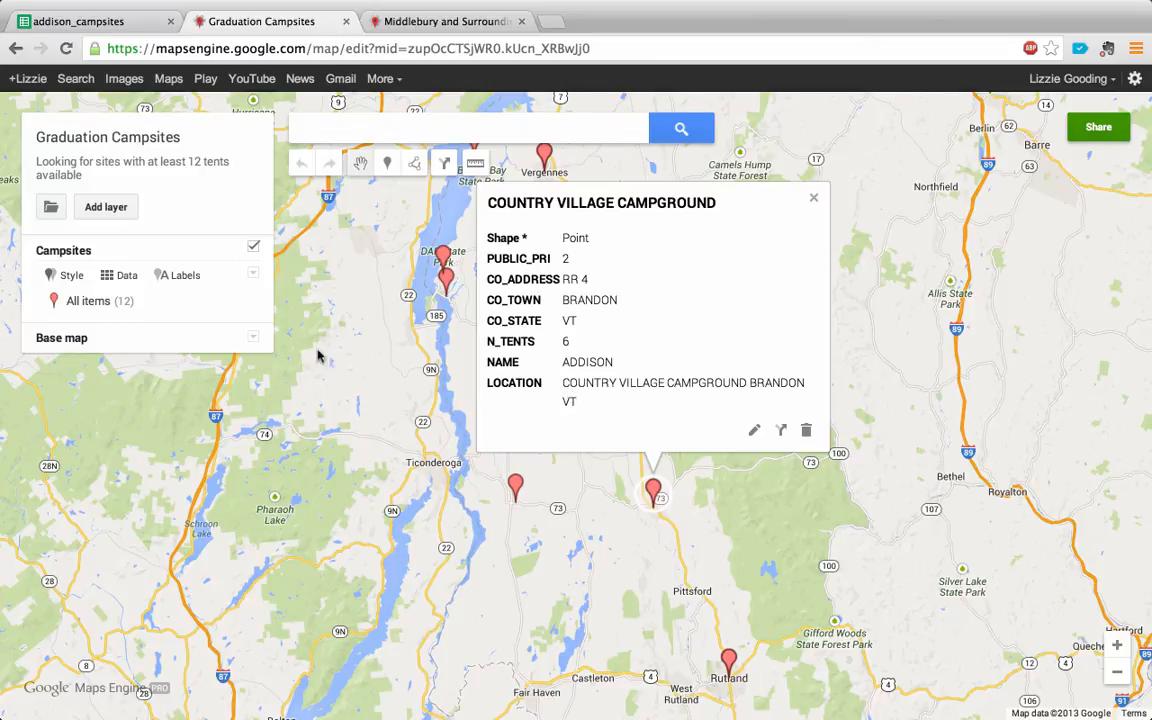
- Examine the Campsites layer's data table, widened to show more columns up to LOCATION, against the addison_campsites spreadsheet, and close it
{"action": "left_click", "coordinate": [129, 279]}
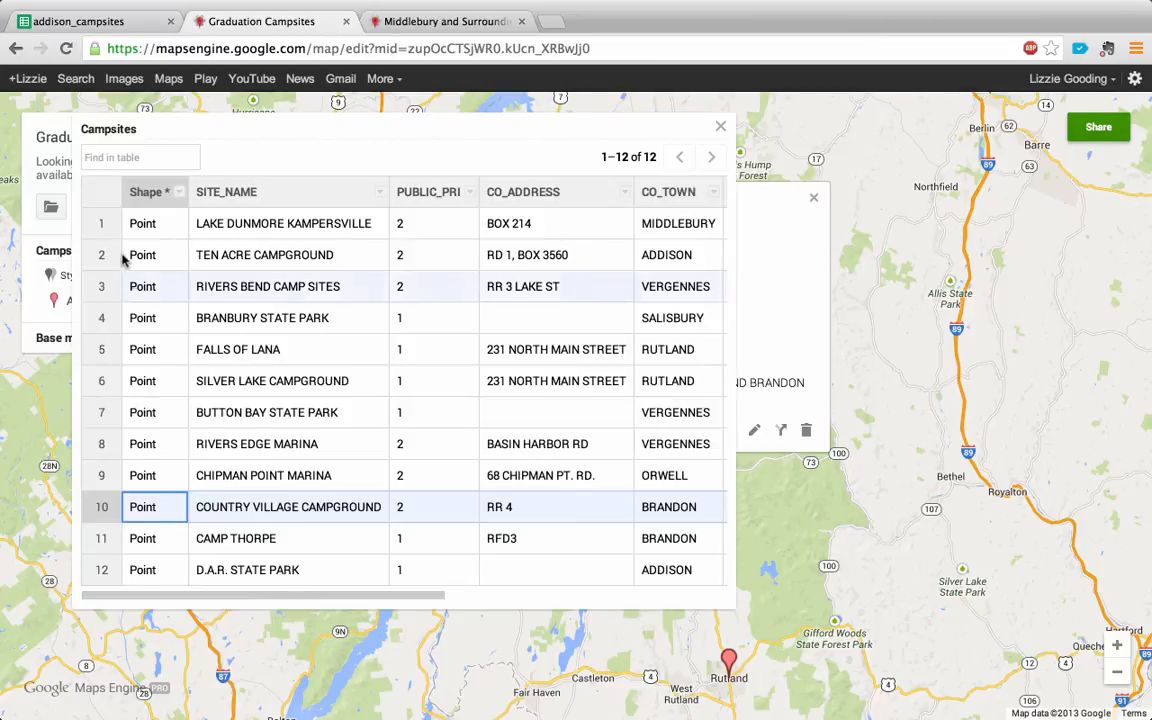
{"action": "left_click", "coordinate": [720, 129]}
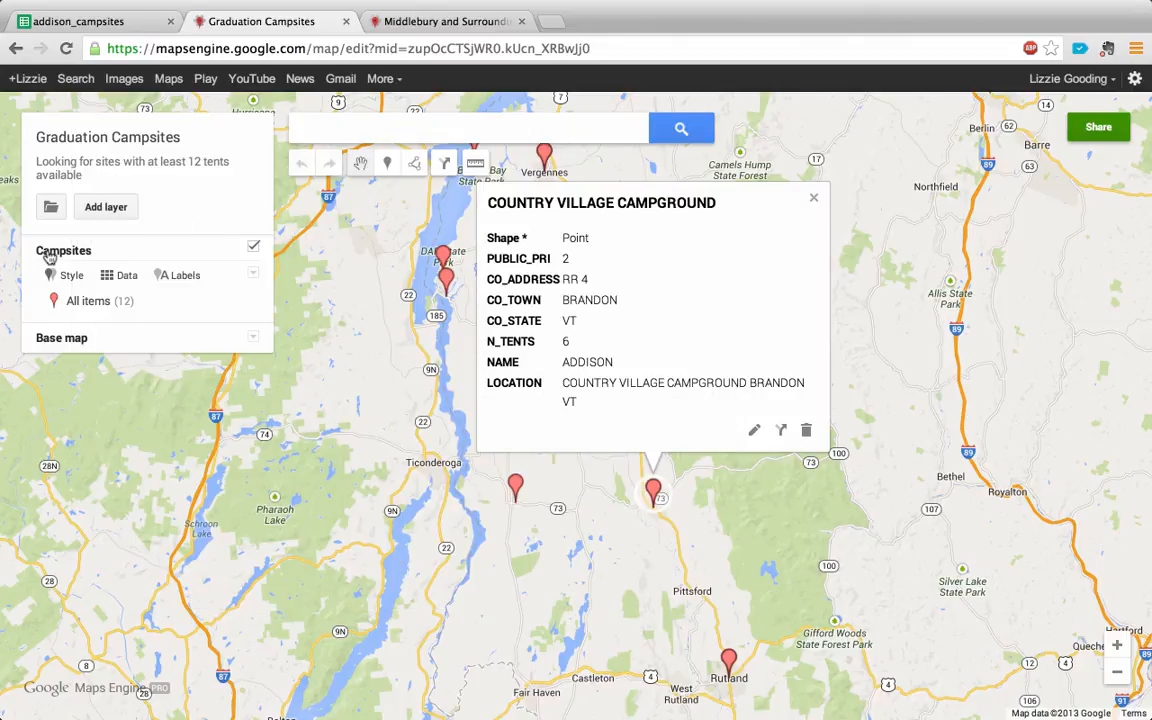
{"action": "left_click", "coordinate": [124, 276]}
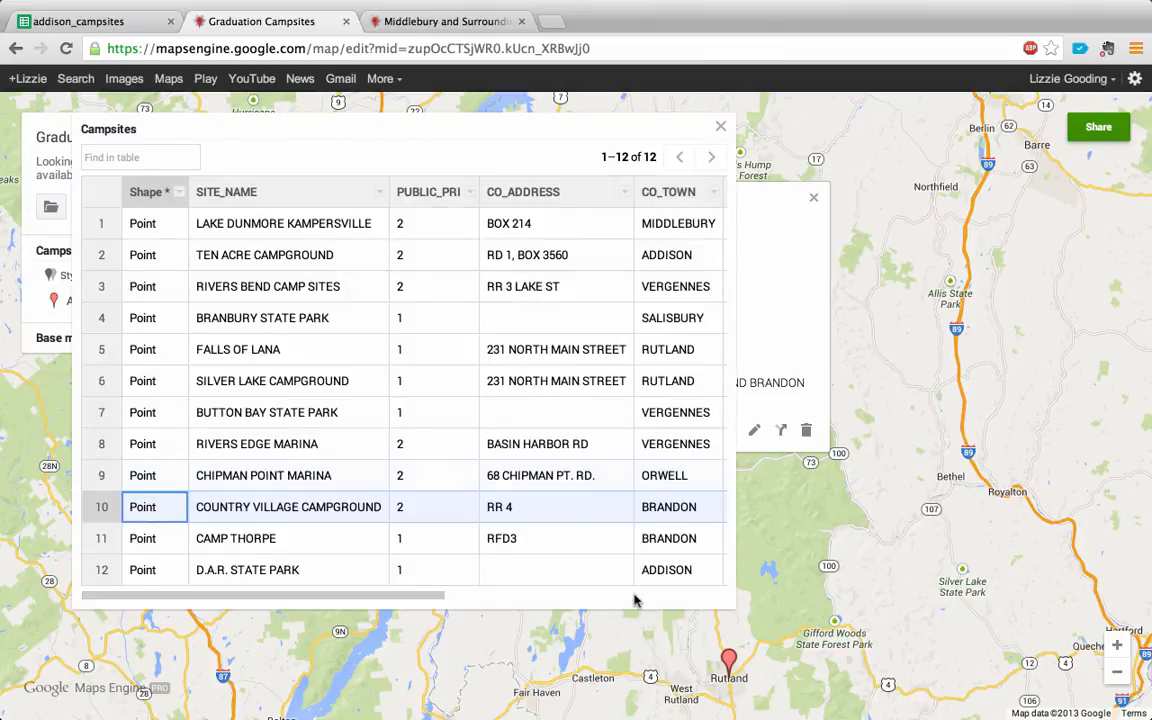
{"action": "left_click_drag", "start_coordinate": [733, 600], "coordinate": [1048, 600]}
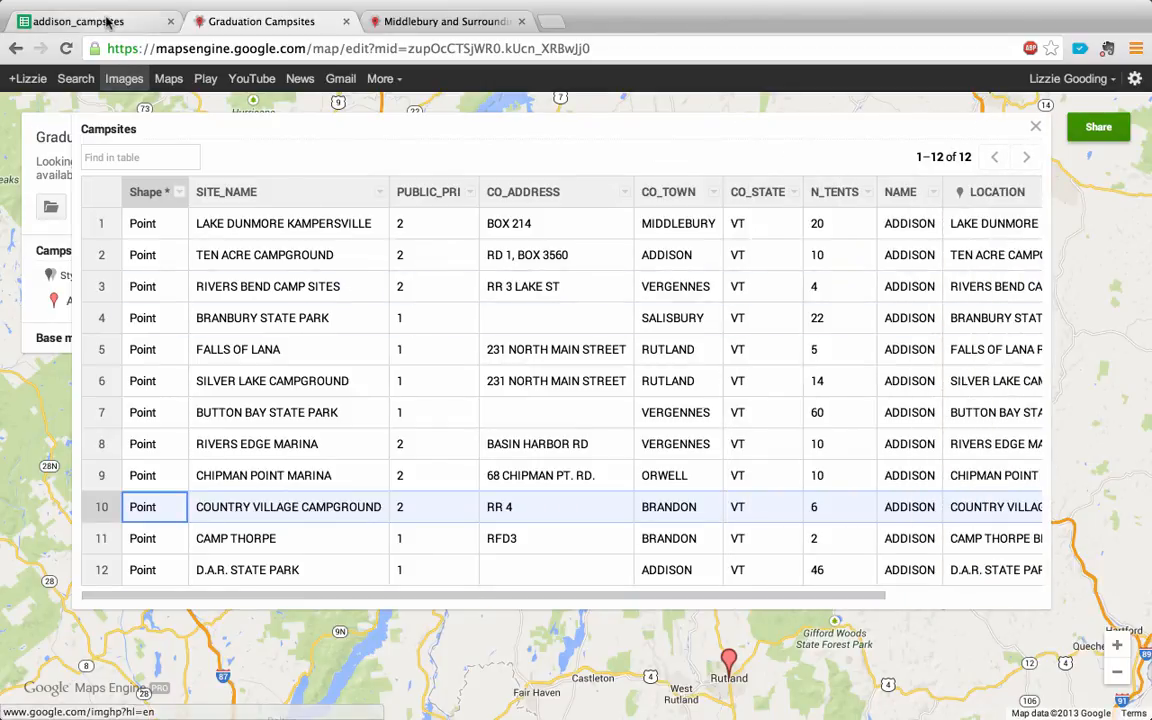
{"action": "left_click", "coordinate": [107, 21]}
{"action": "left_click", "coordinate": [226, 22]}
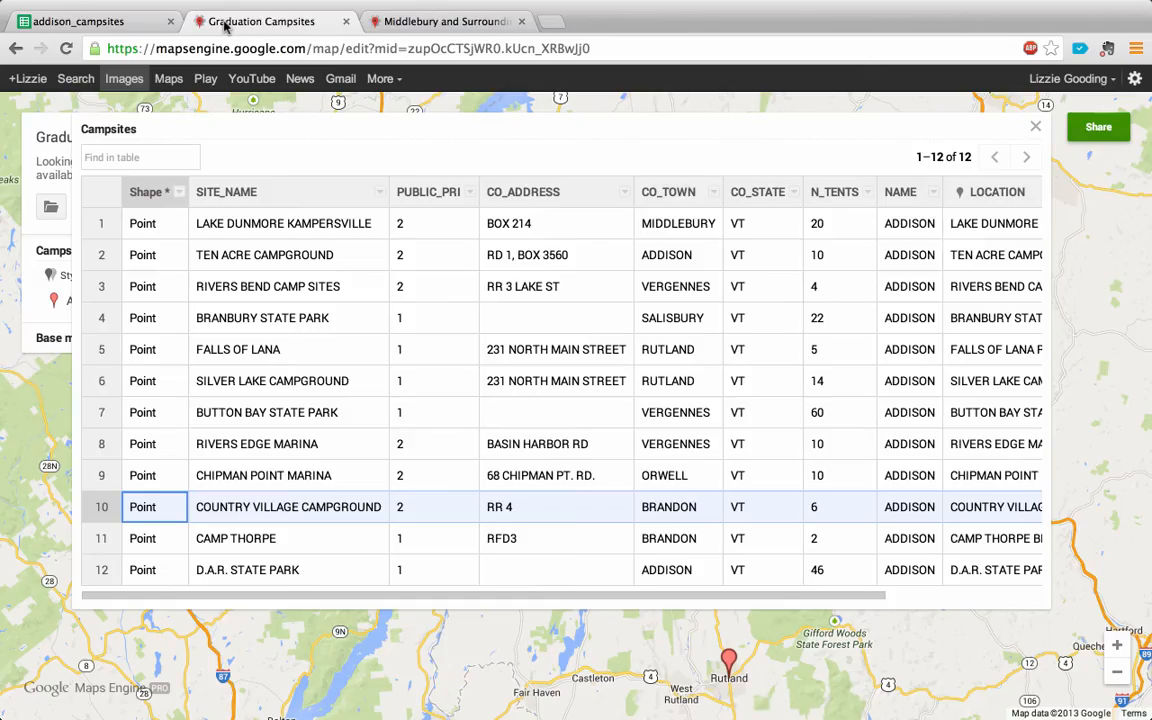
{"action": "left_click_drag", "start_coordinate": [365, 598], "coordinate": [686, 548]}
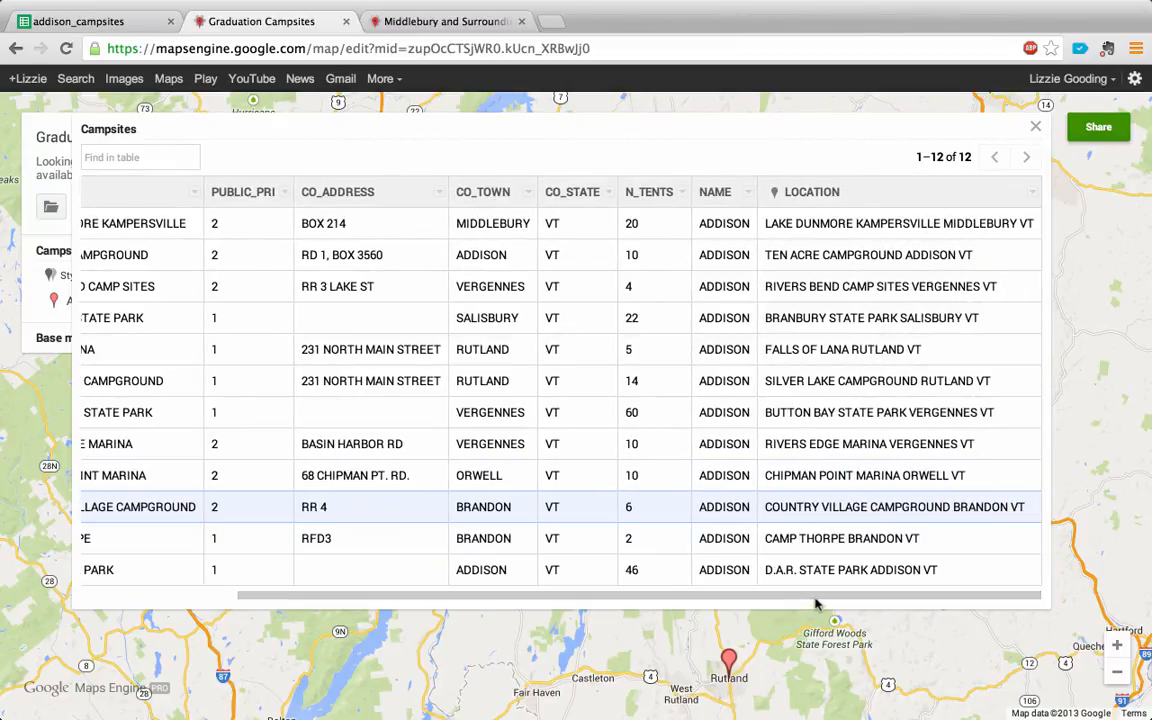
{"action": "left_click_drag", "start_coordinate": [733, 597], "coordinate": [579, 597]}
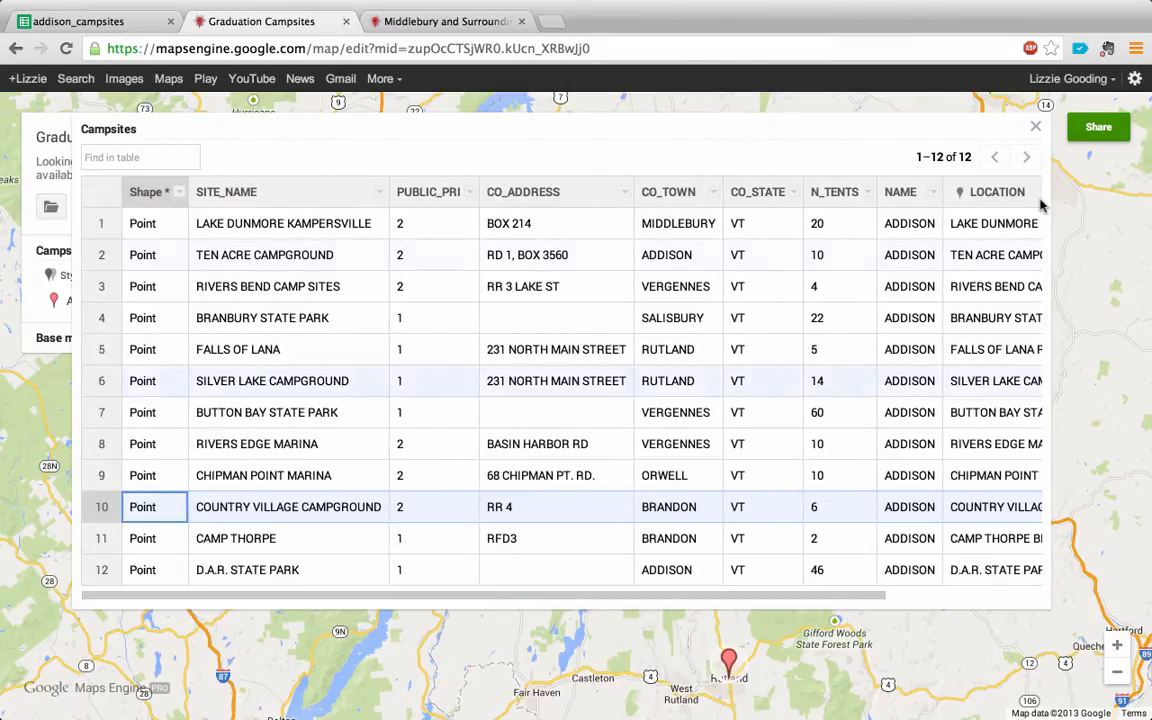
{"action": "left_click", "coordinate": [1036, 128]}
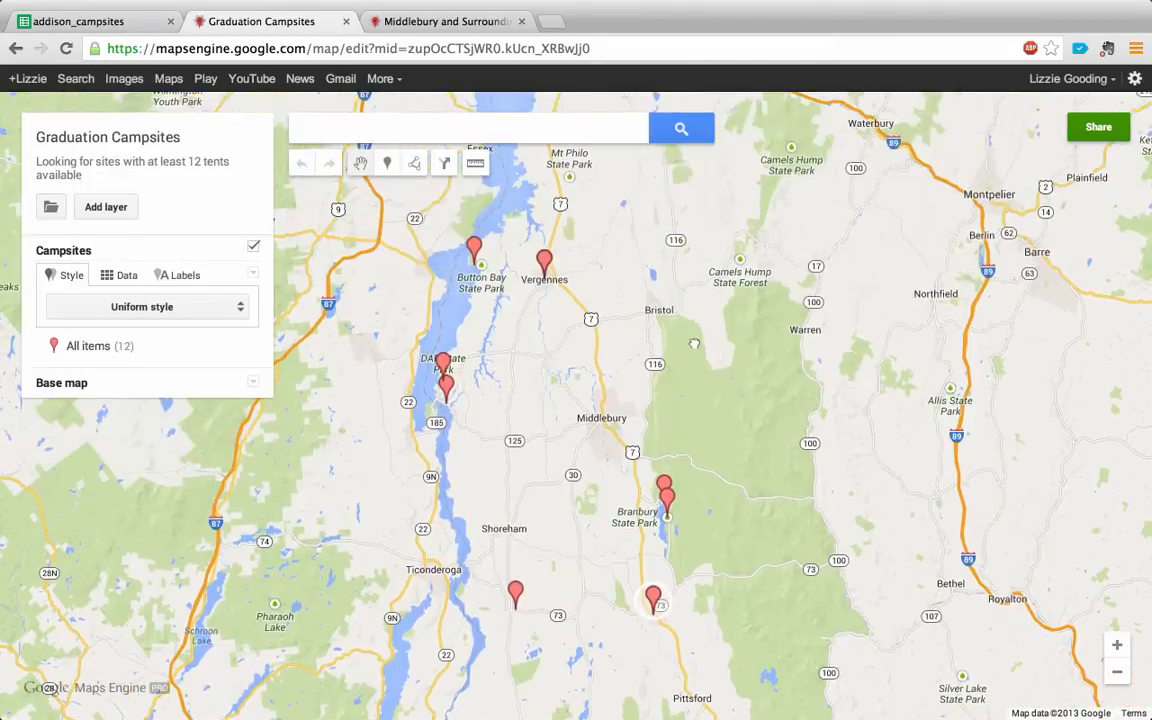
{"action": "left_click_drag", "start_coordinate": [694, 346], "coordinate": [713, 275]}
{"action": "left_click_drag", "start_coordinate": [771, 429], "coordinate": [838, 365]}
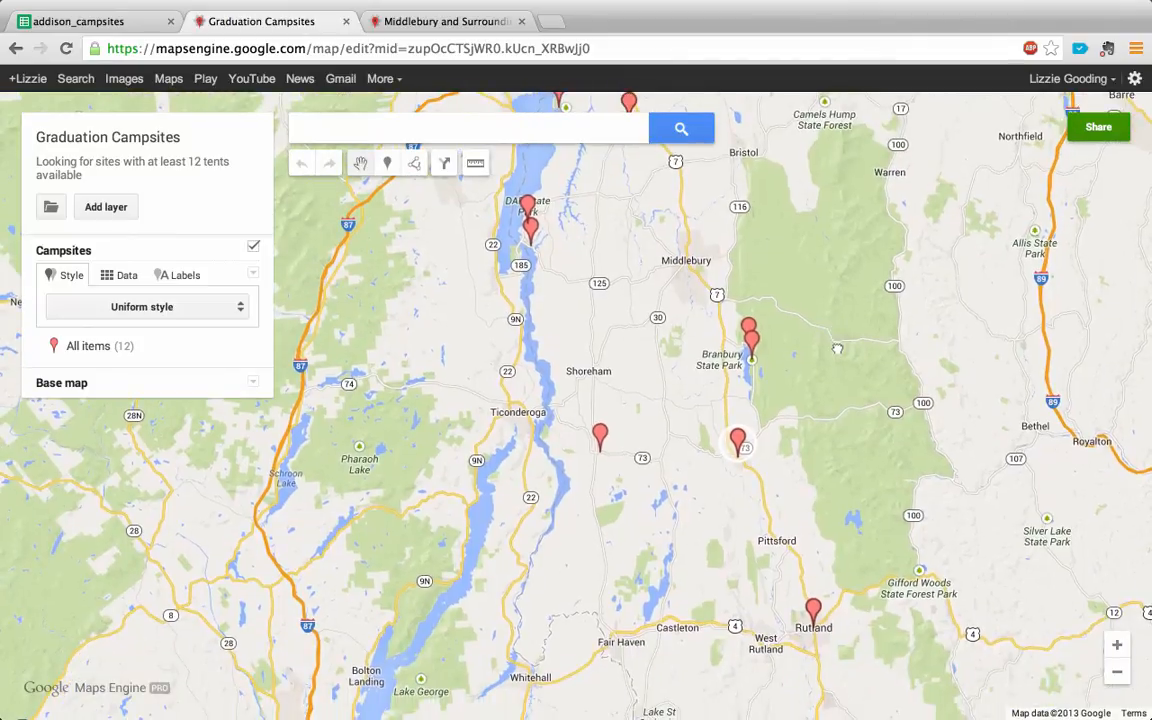
{"action": "left_click_drag", "start_coordinate": [810, 314], "coordinate": [851, 418]}
{"action": "left_click_drag", "start_coordinate": [880, 370], "coordinate": [879, 356]}
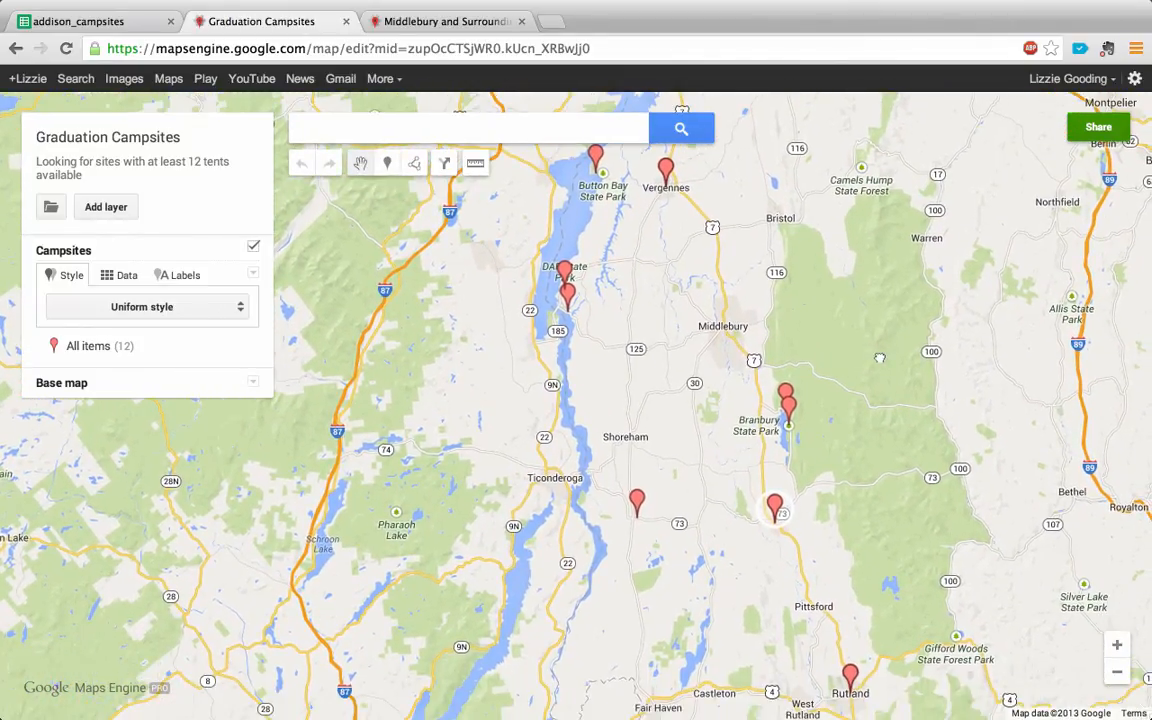